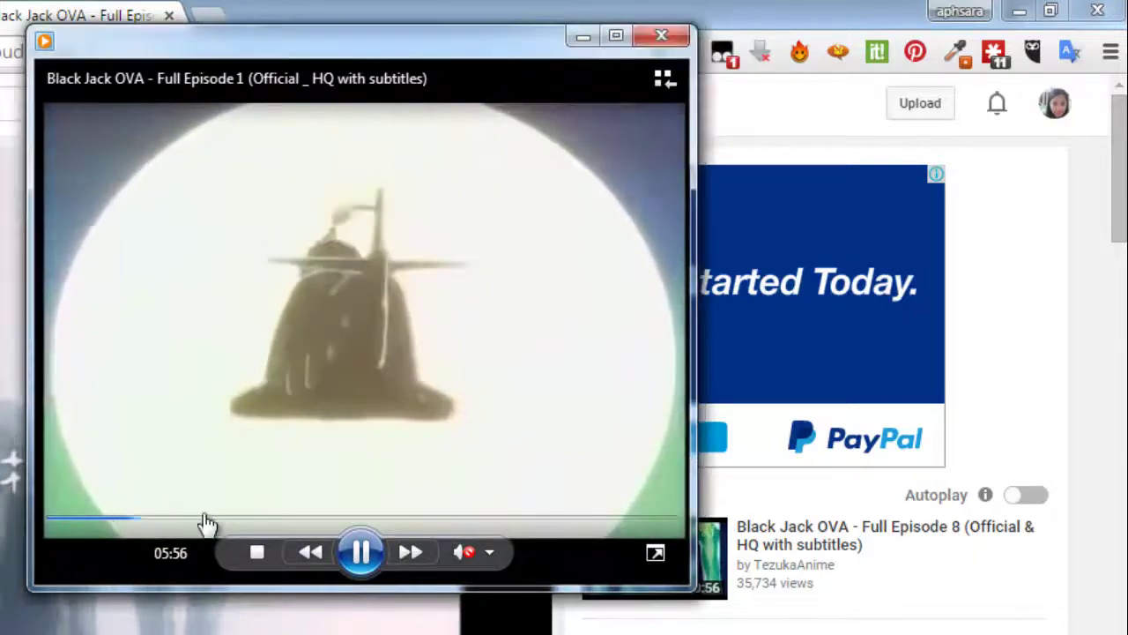
# Skim the Black Jack OVA Full Episode 1 video at several points to check it for subtitles, and pause playback.
pyautogui.click(207, 522)
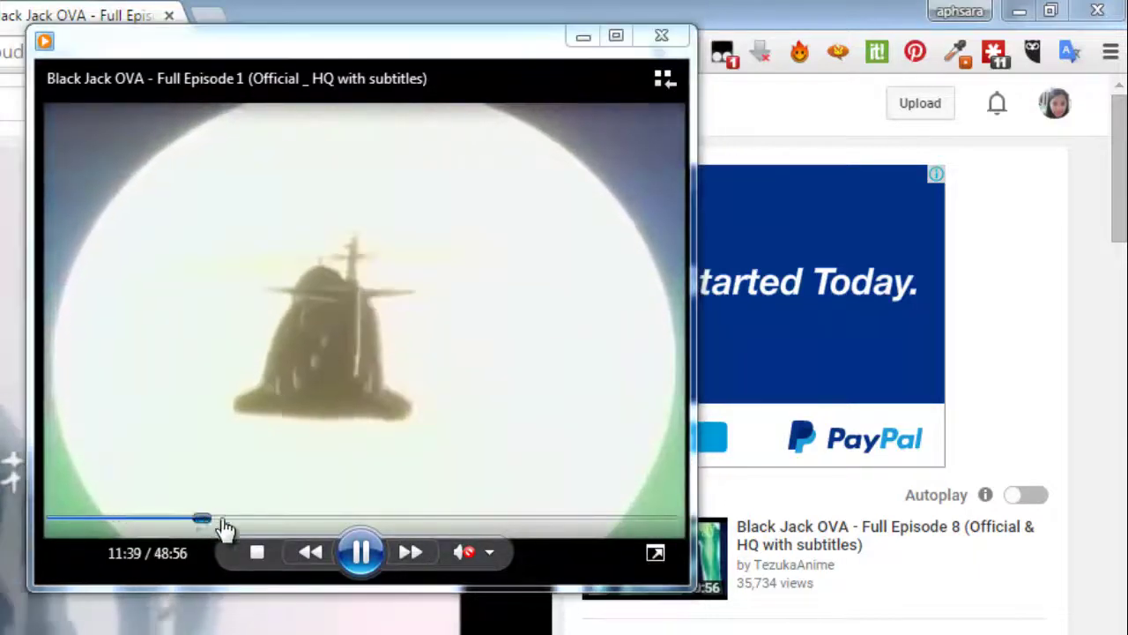
pyautogui.click(273, 522)
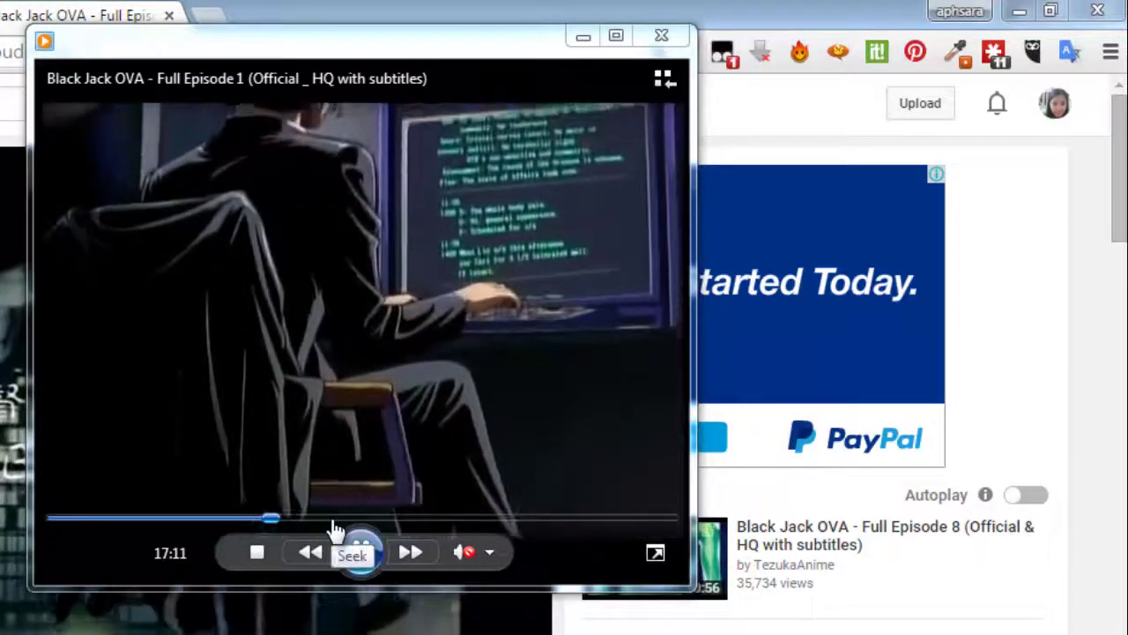
pyautogui.click(334, 522)
pyautogui.click(384, 522)
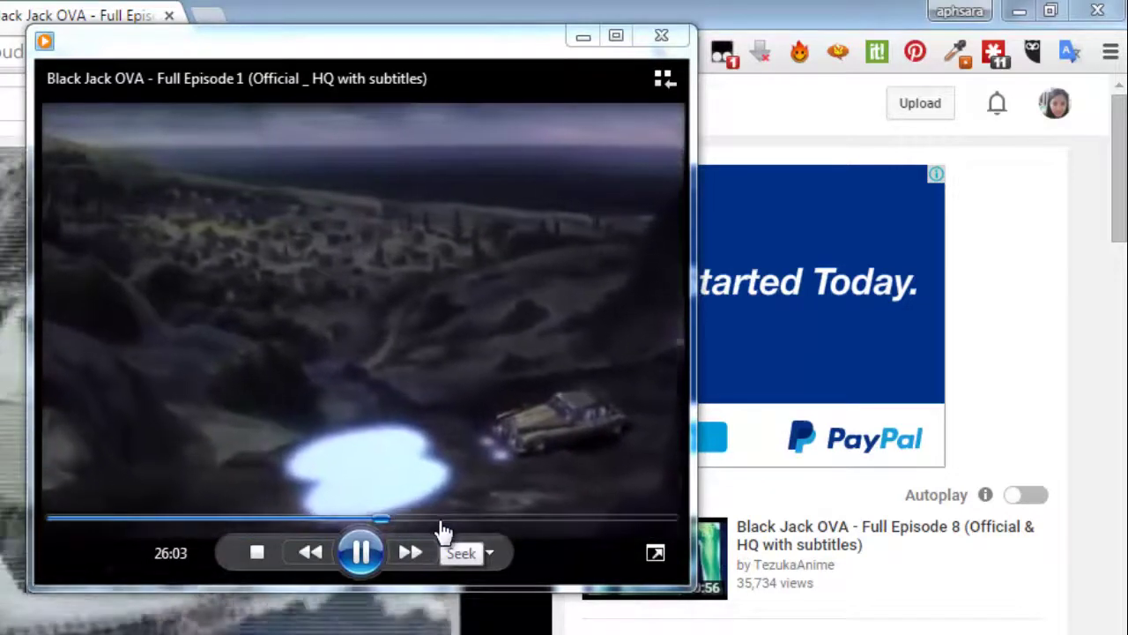
pyautogui.click(443, 522)
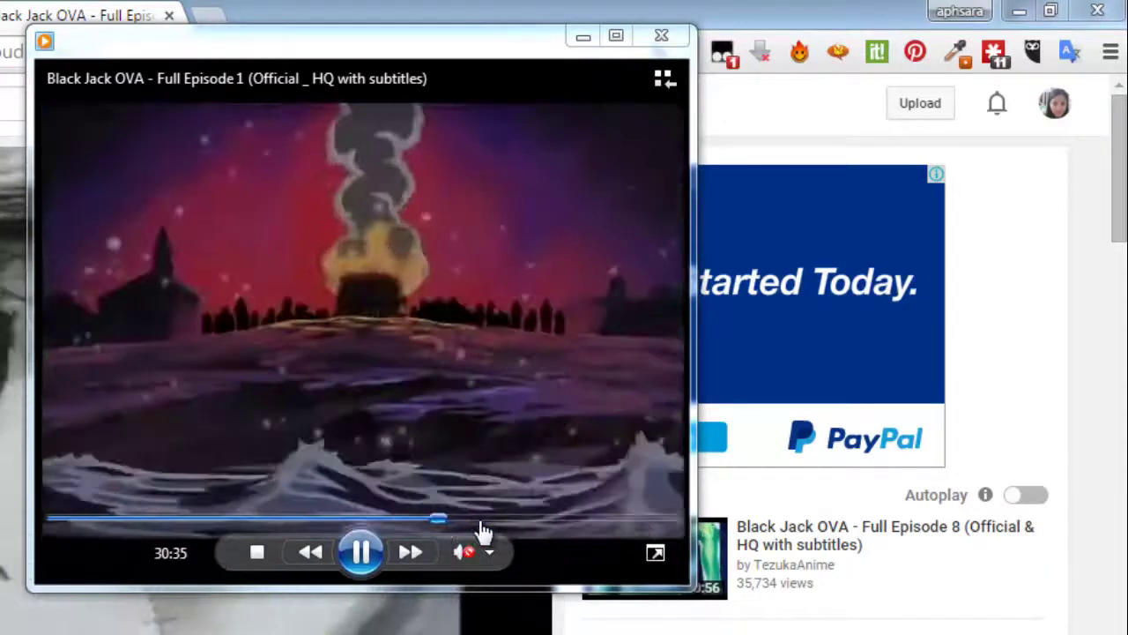
pyautogui.click(482, 521)
pyautogui.click(519, 521)
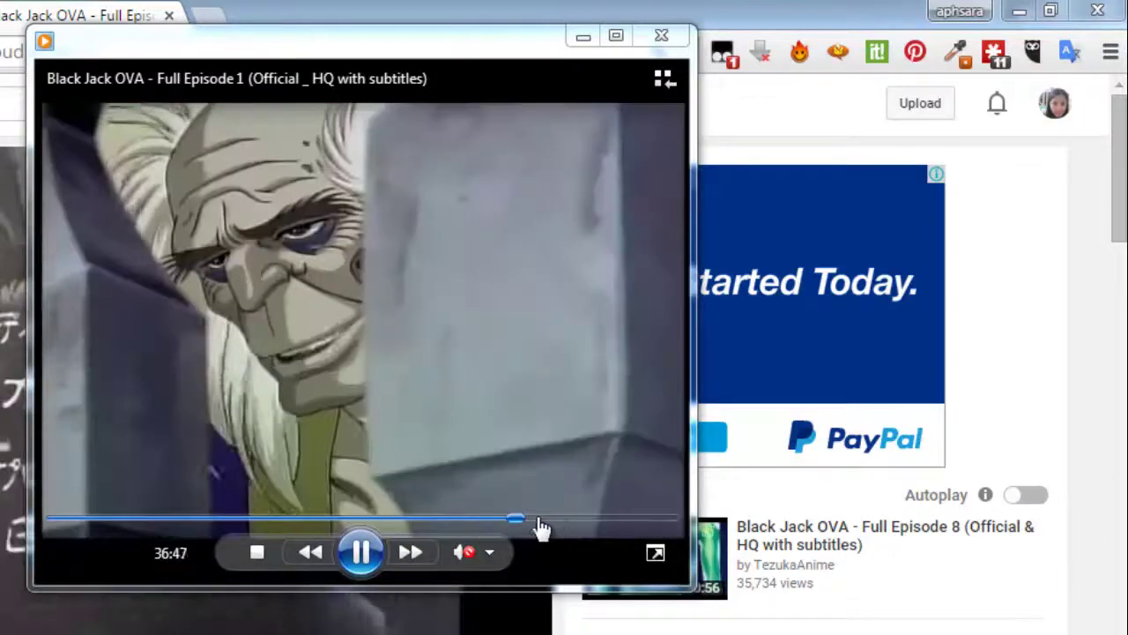
pyautogui.click(562, 522)
pyautogui.click(605, 521)
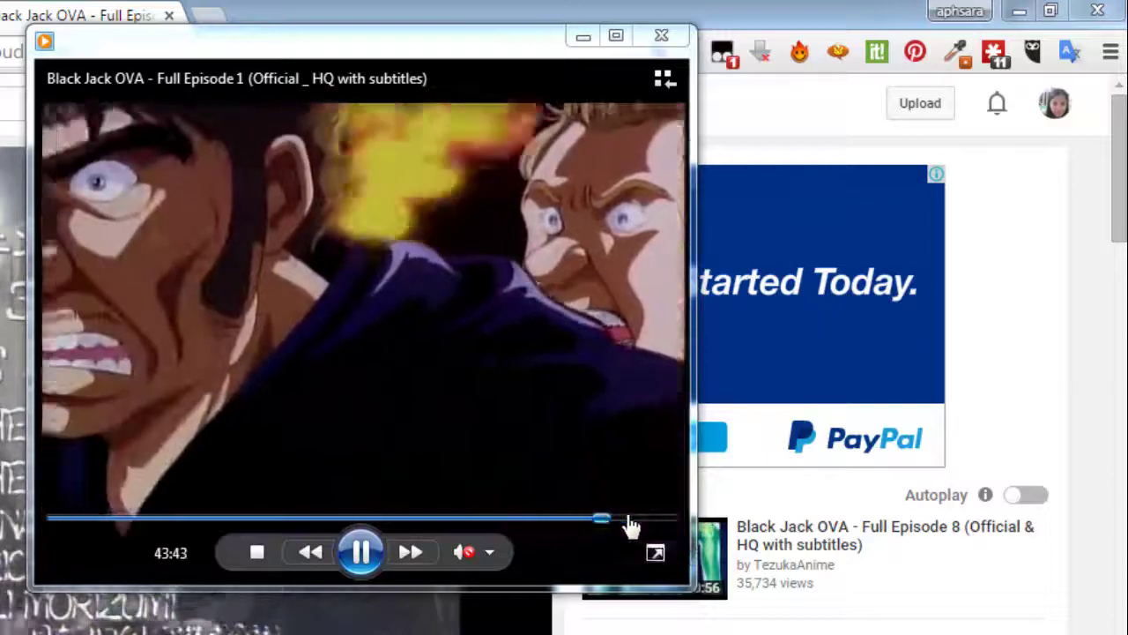
pyautogui.click(523, 522)
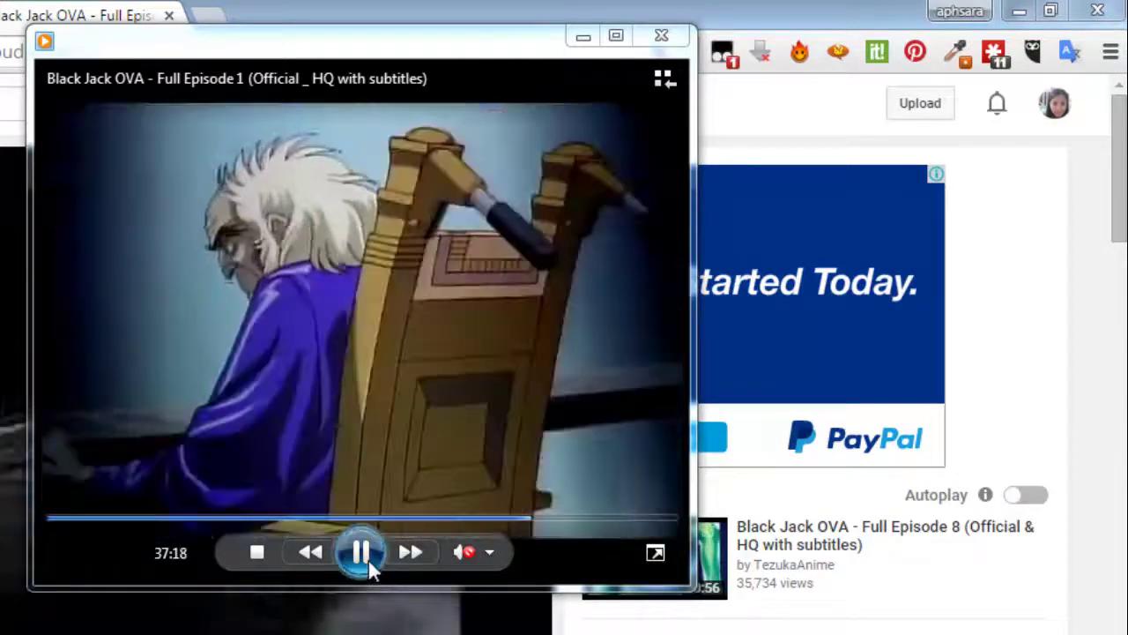
pyautogui.click(368, 561)
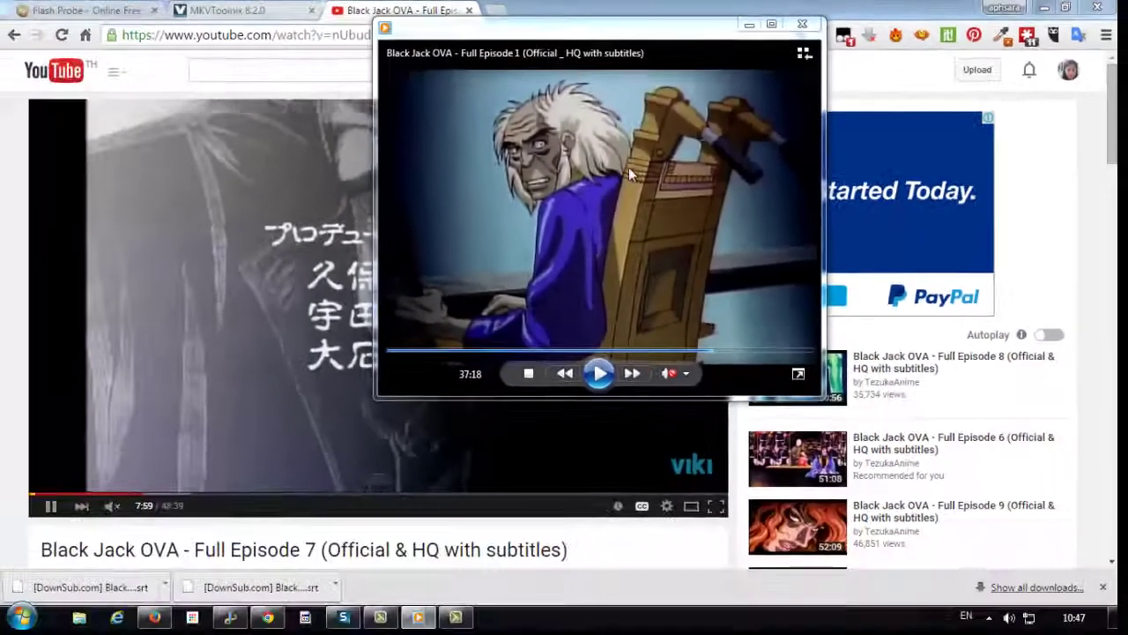
# Switch to the VideoHelp MKVToolnix page in the browser and download MKVToolnix 8.2.0 through the 18.4MB direct link.
pyautogui.click(667, 30)
pyautogui.click(245, 10)
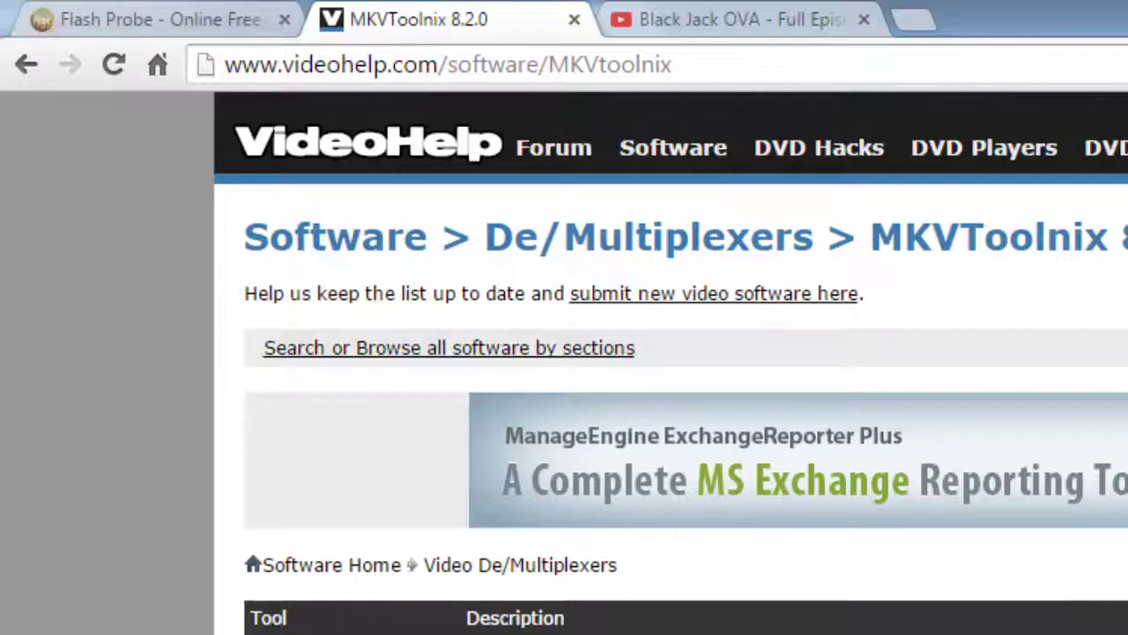
pyautogui.scroll(-3, 670, 396)
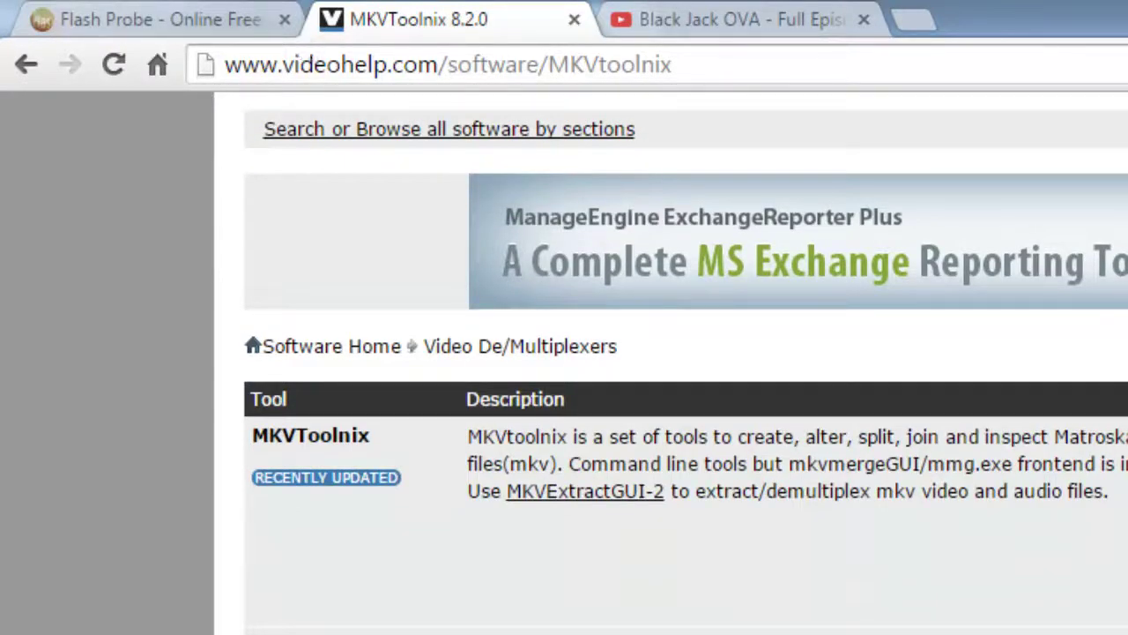
pyautogui.scroll(-3, 686, 360)
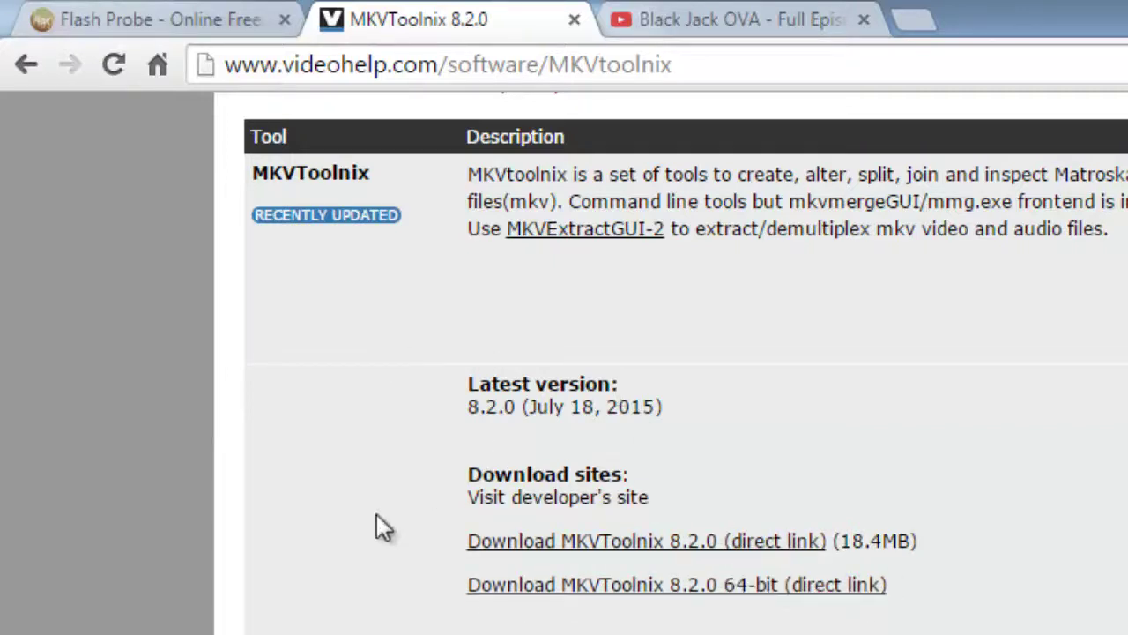
pyautogui.click(686, 542)
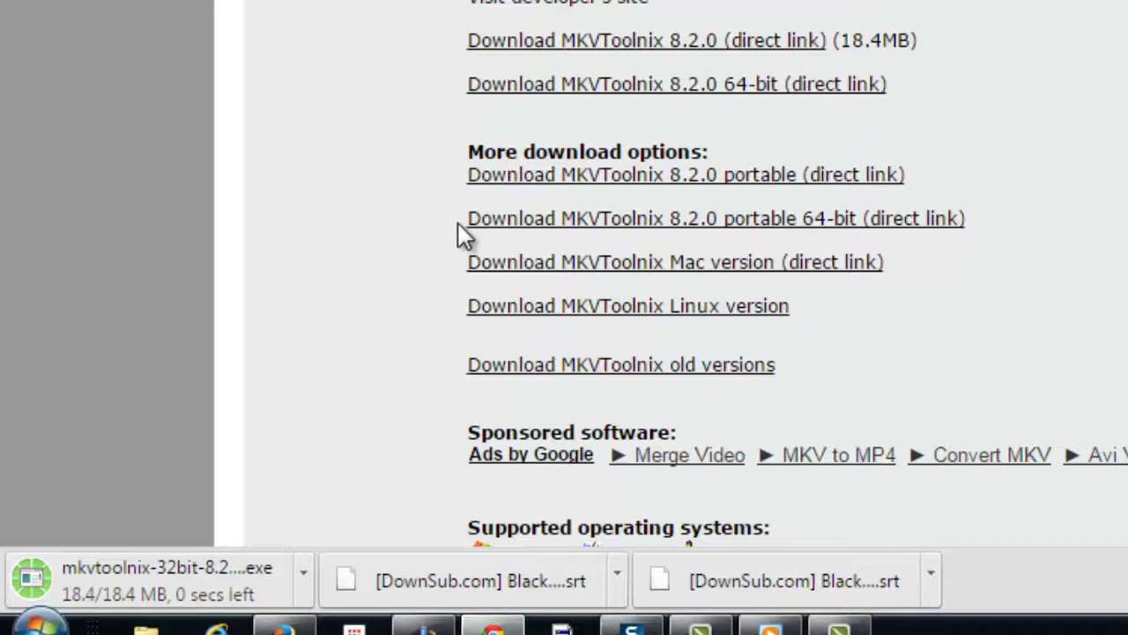
# Show the downloaded mkvtoolnix-32bit-8.2.0 setup file in its folder, run it and accept English as the installer language.
pyautogui.click(304, 575)
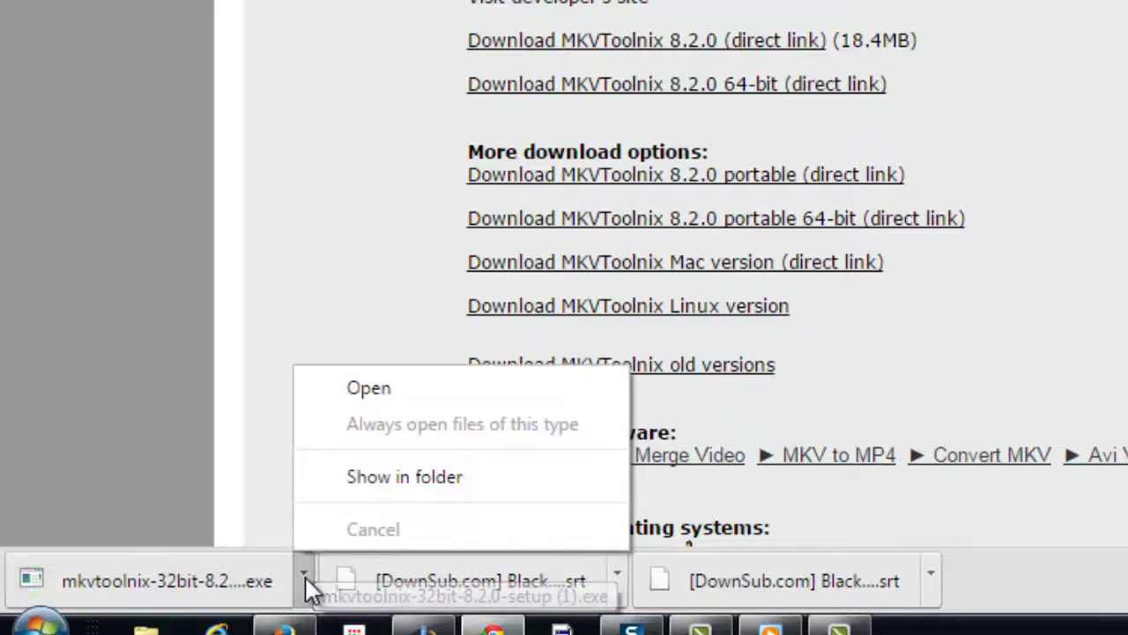
pyautogui.click(421, 476)
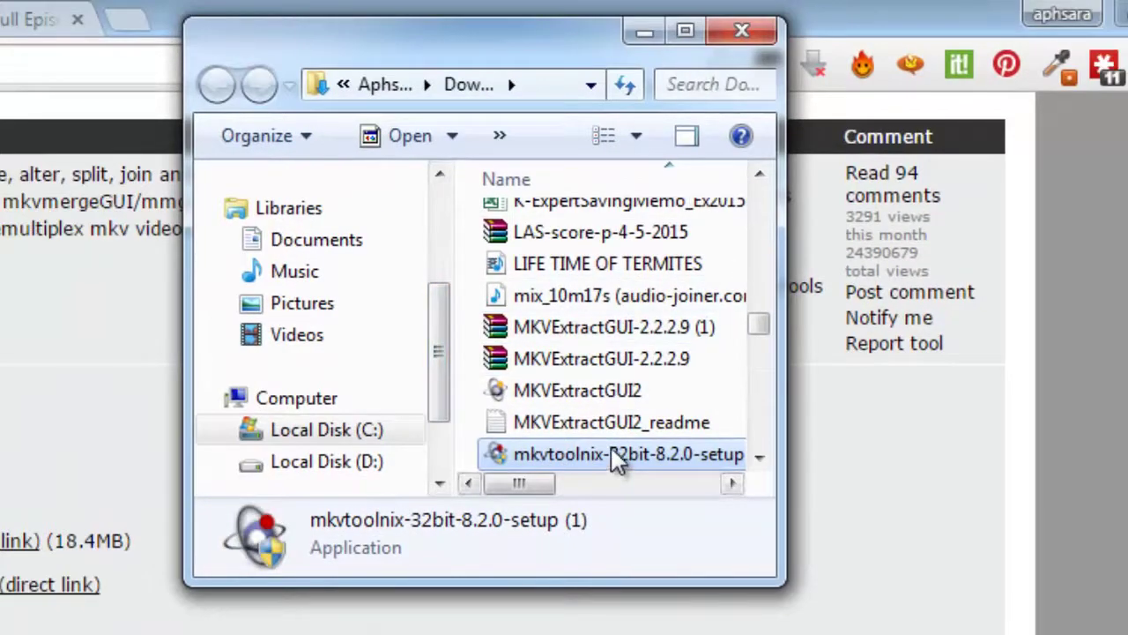
pyautogui.doubleClick(617, 457)
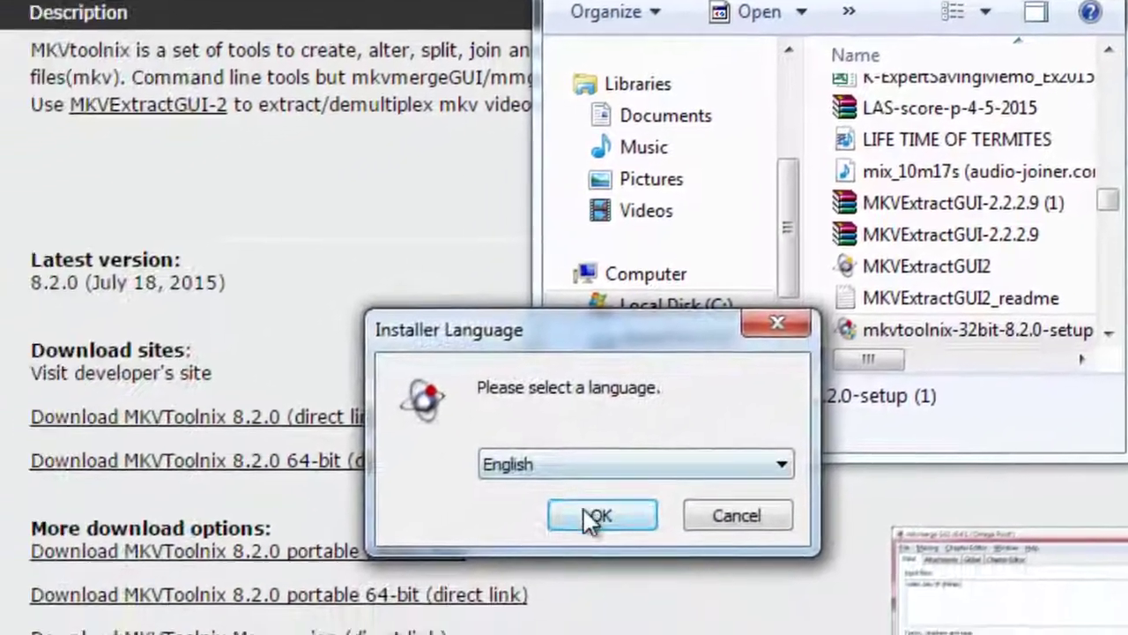
pyautogui.click(643, 506)
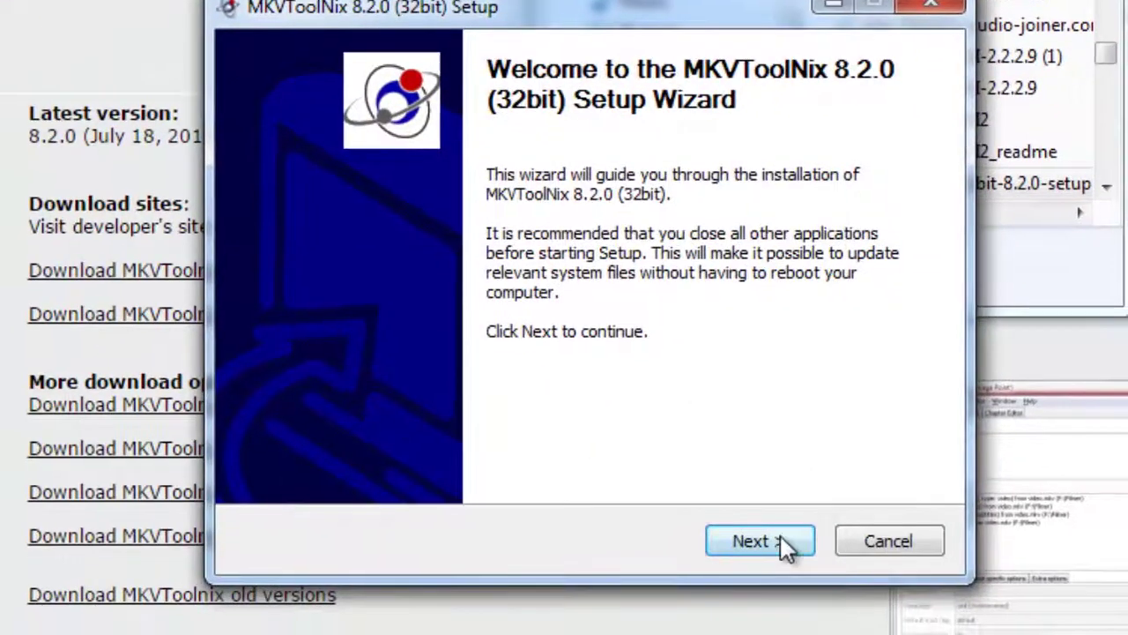
# Install MKVToolNix in C:\Program Files (x86)\MKVToolNix with the default MKVToolNix Start Menu folder.
pyautogui.click(783, 543)
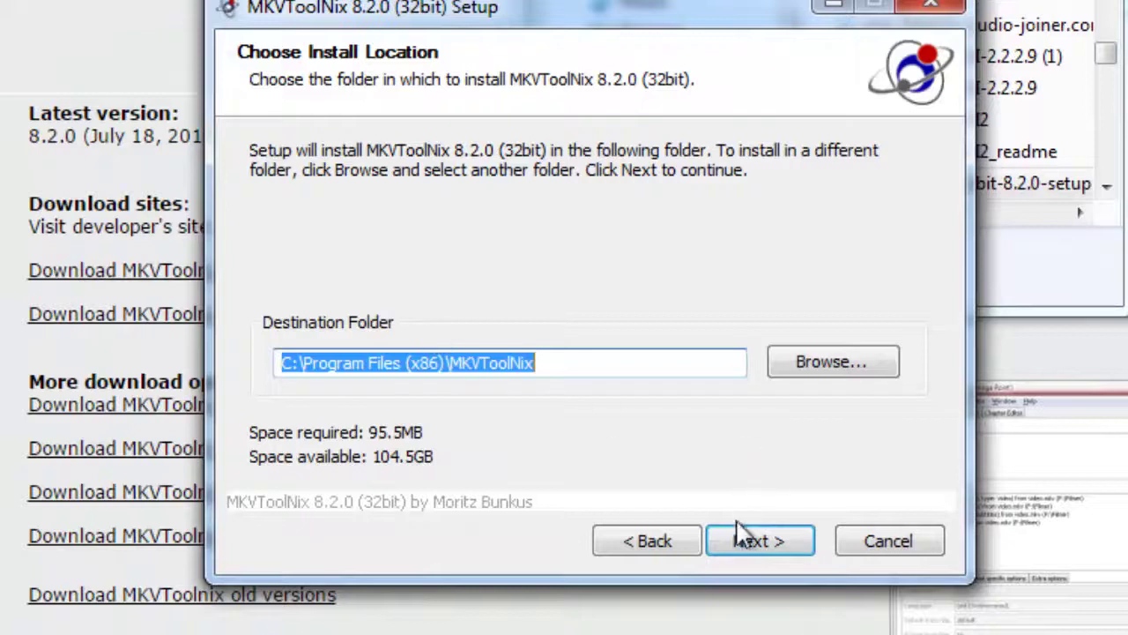
pyautogui.click(741, 529)
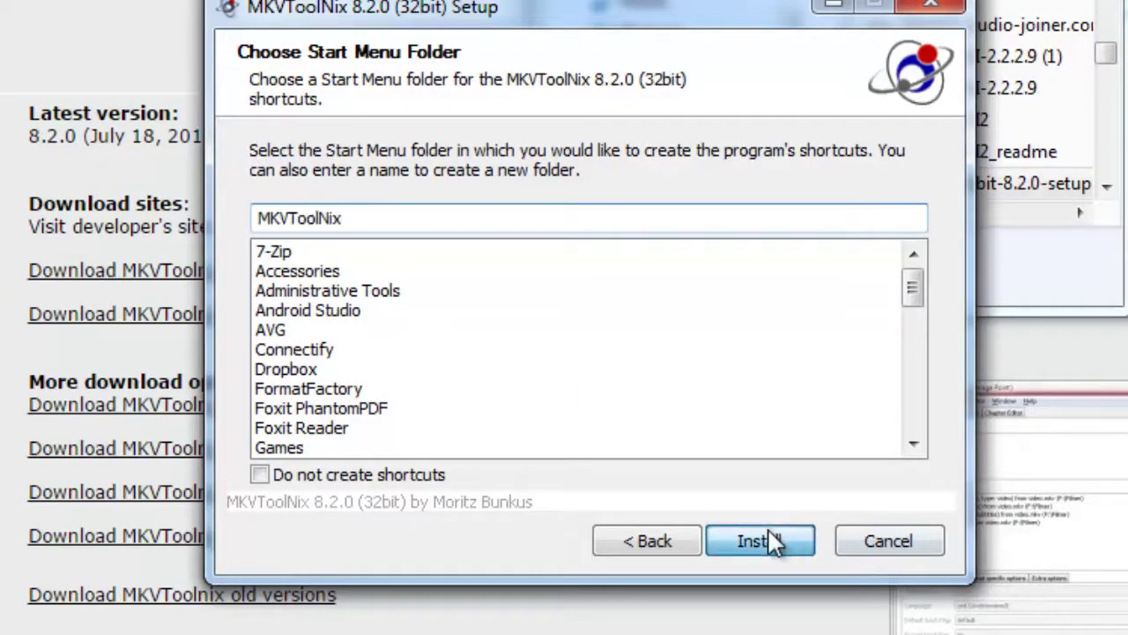
pyautogui.click(765, 540)
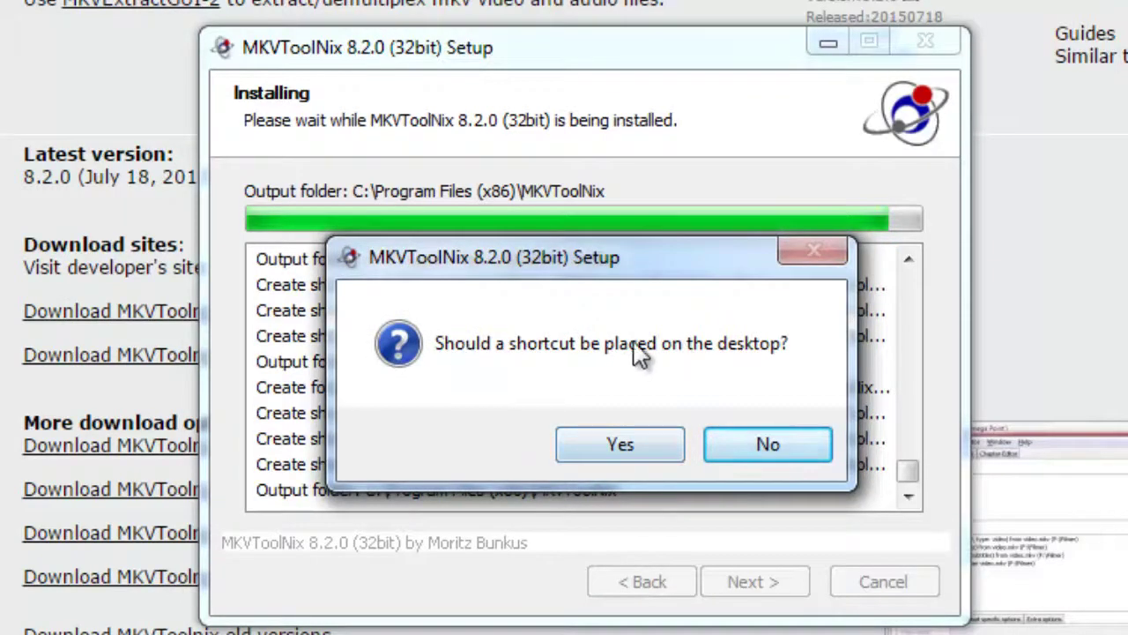
# Agree to a desktop shortcut for MKVToolNix and finish the setup wizard.
pyautogui.click(617, 446)
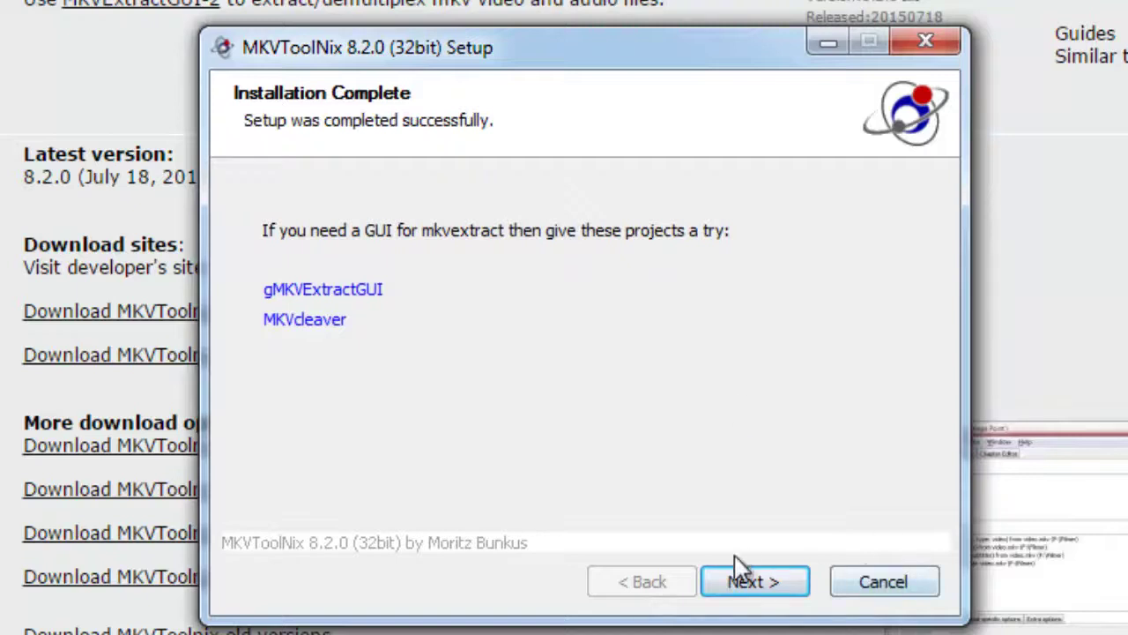
pyautogui.click(750, 583)
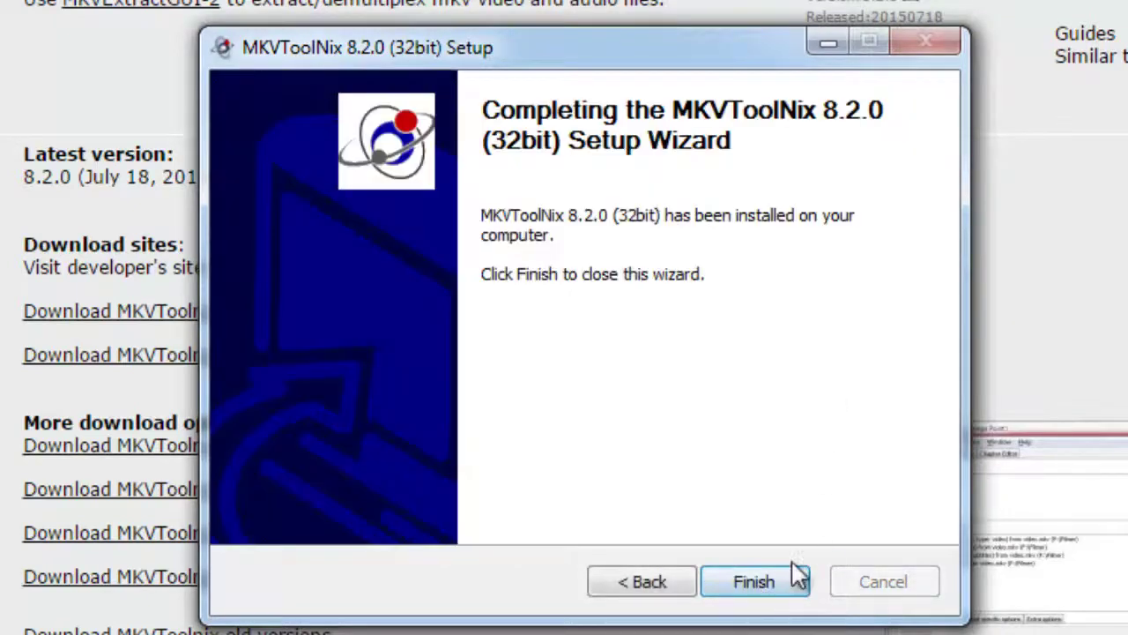
pyautogui.click(754, 582)
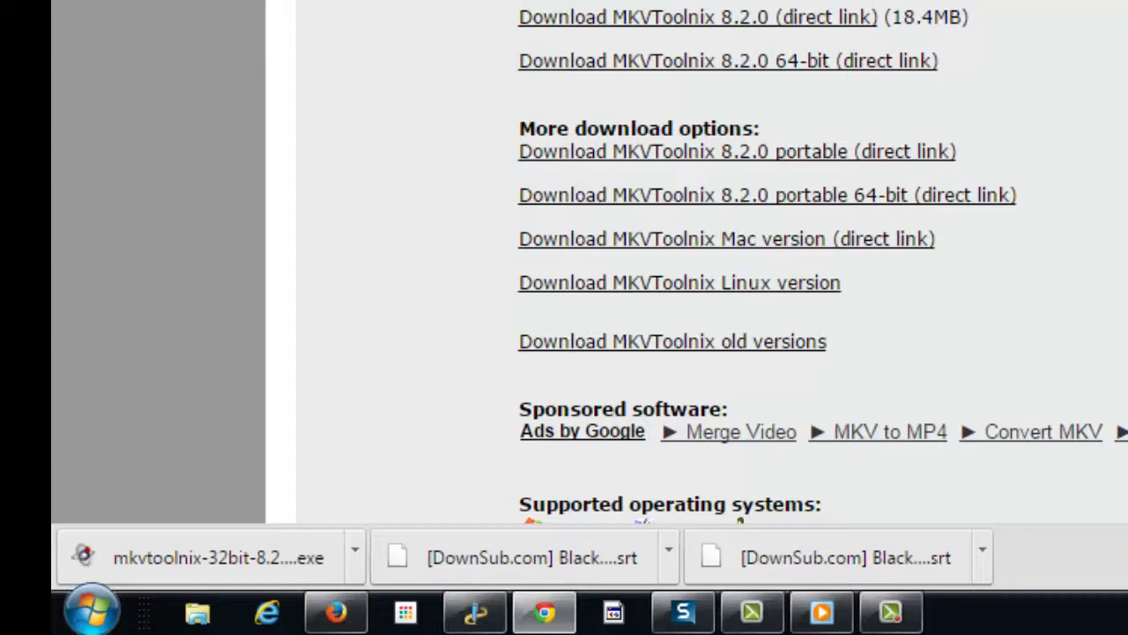
# Show the desktop and delete the Report2_LA... 25572 spreadsheet file from it.
pyautogui.press('super+d')
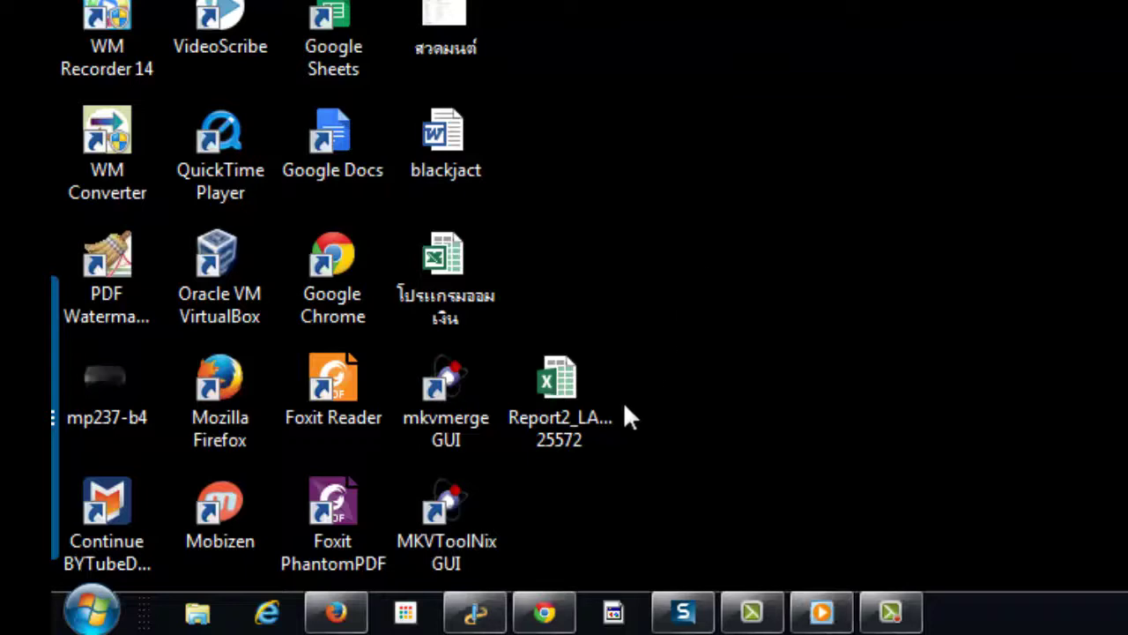
pyautogui.click(551, 403)
pyautogui.press('Delete')
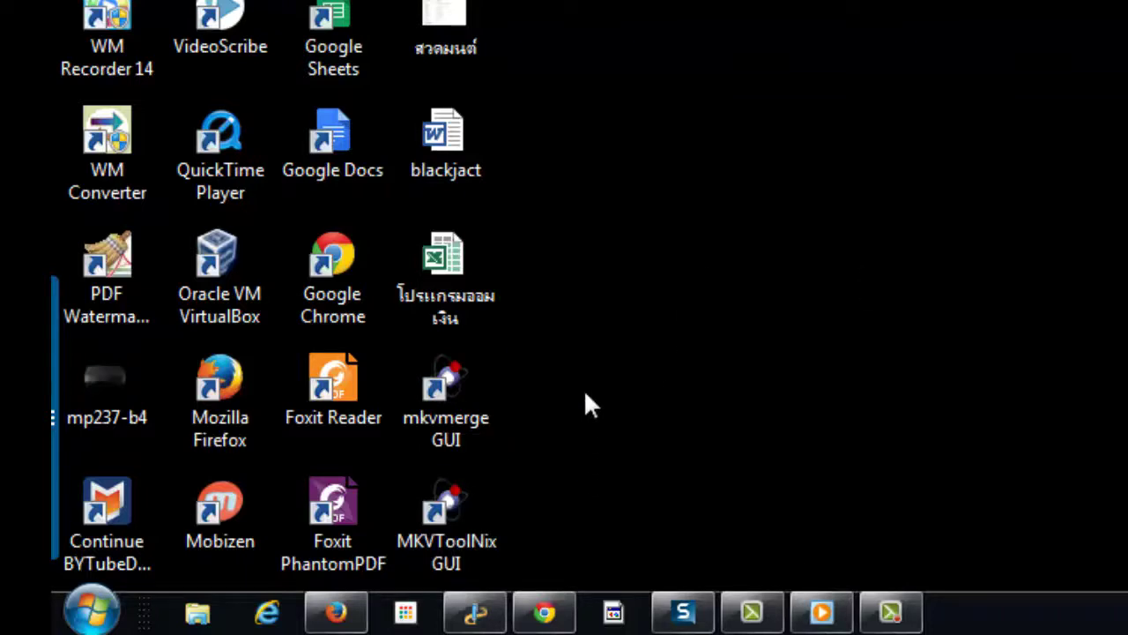
# Launch mkvmerge GUI from its desktop shortcut and reposition its window.
pyautogui.click(450, 399)
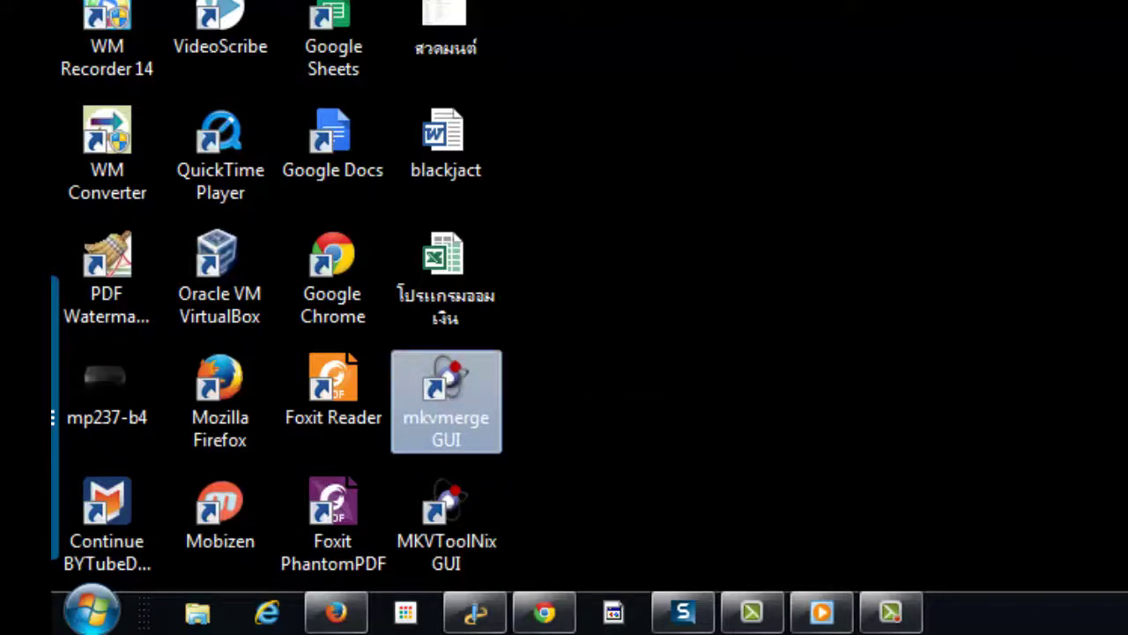
pyautogui.press('Return')
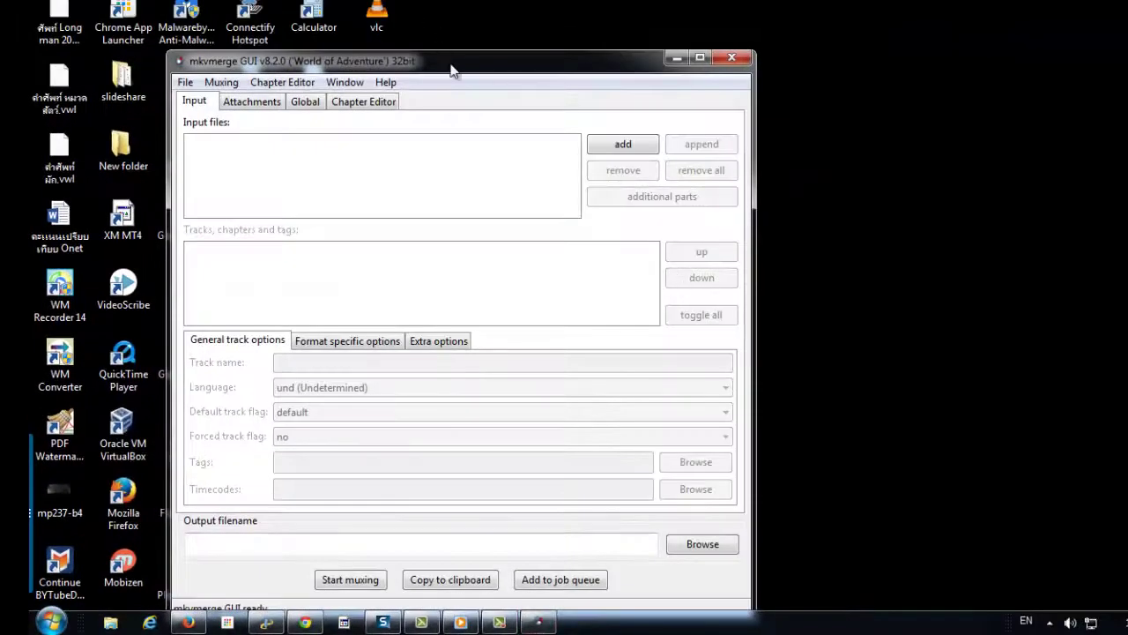
pyautogui.moveTo(450, 71); pyautogui.dragTo(523, 38)
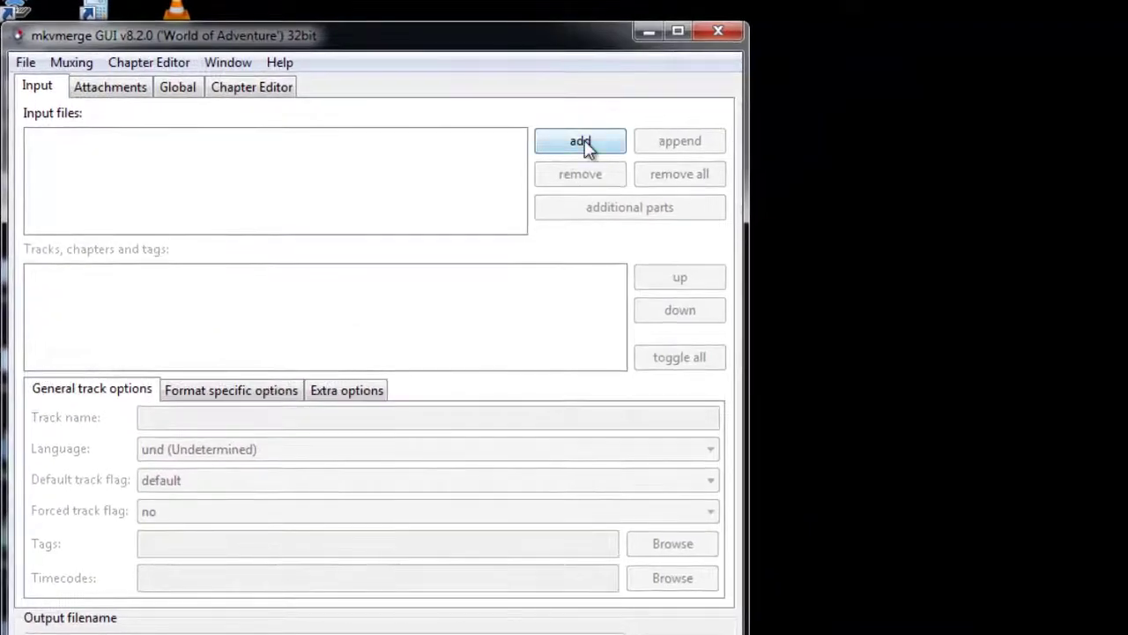
# Add the Black Jack OVA - Full Episode 1 video from the Downloads folder as an input file.
pyautogui.click(585, 145)
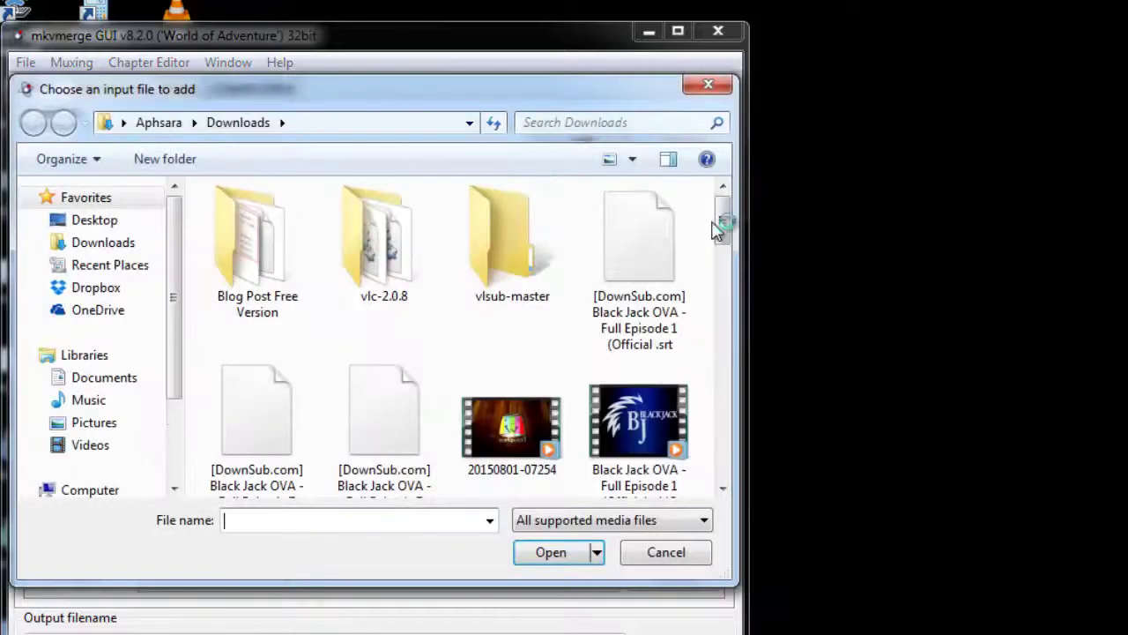
pyautogui.moveTo(725, 221)
pyautogui.mouseDown()
pyautogui.moveTo(722, 234)
pyautogui.moveTo(723, 206)
pyautogui.mouseUp()
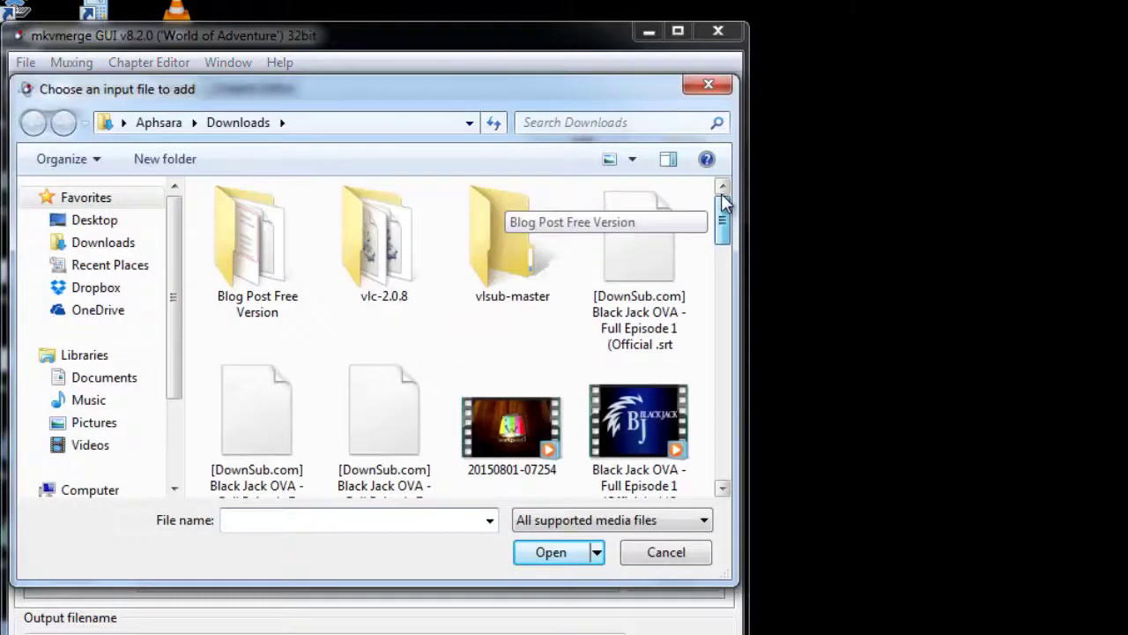
pyautogui.click(638, 428)
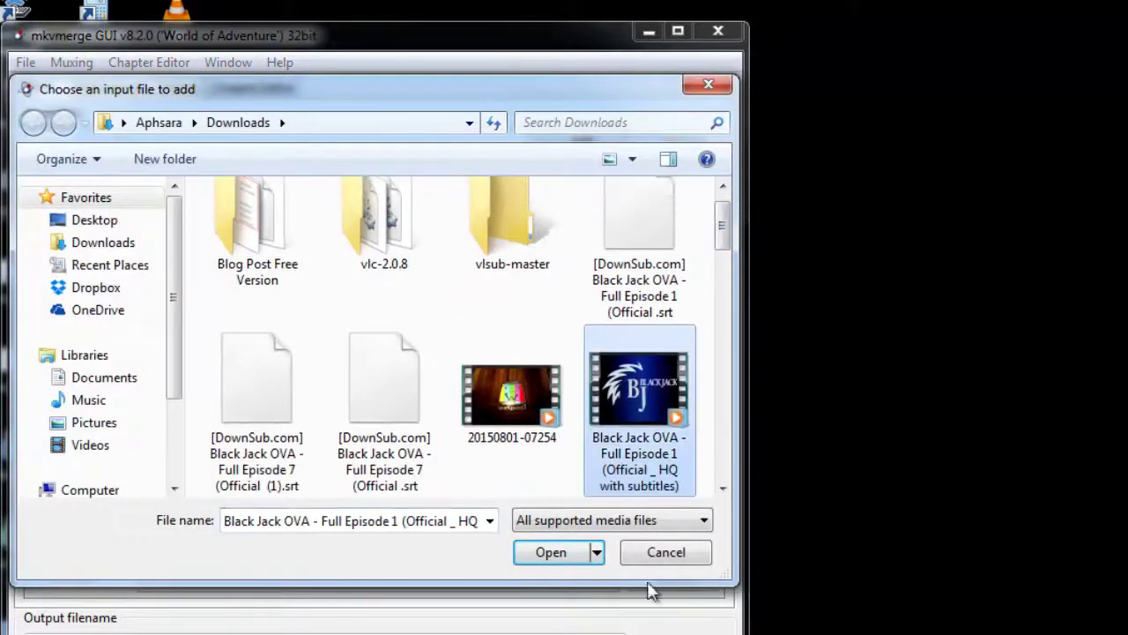
pyautogui.click(551, 551)
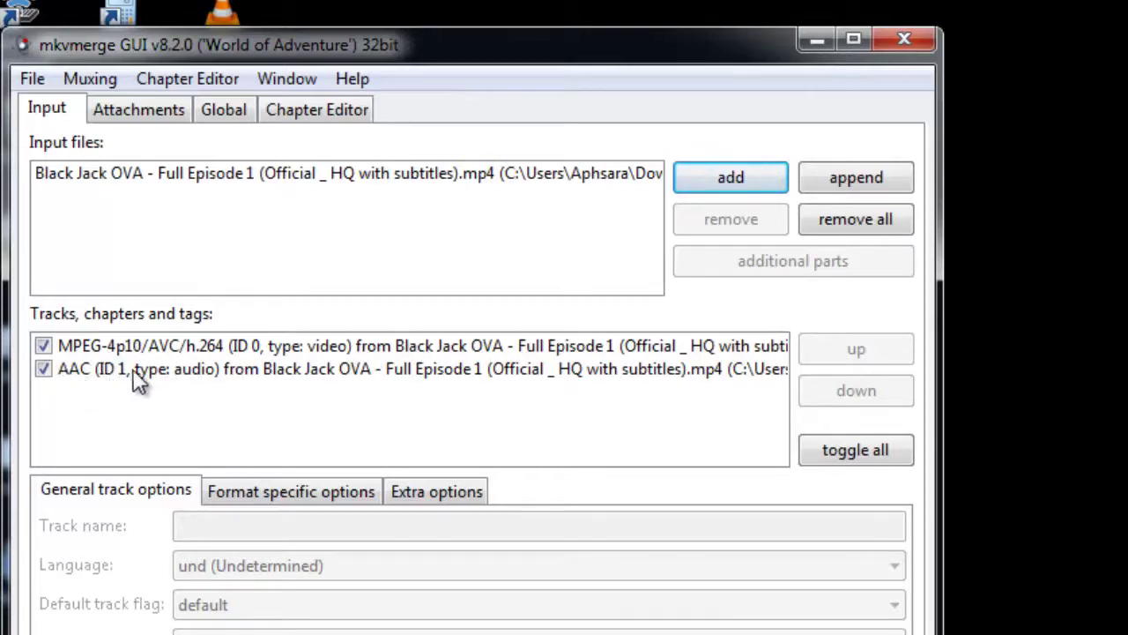
# Add the [DownSub.com] Black Jack OVA - Full Episode 1 (Official .srt subtitle file from the Downloads folder as a second input file.
pyautogui.click(729, 177)
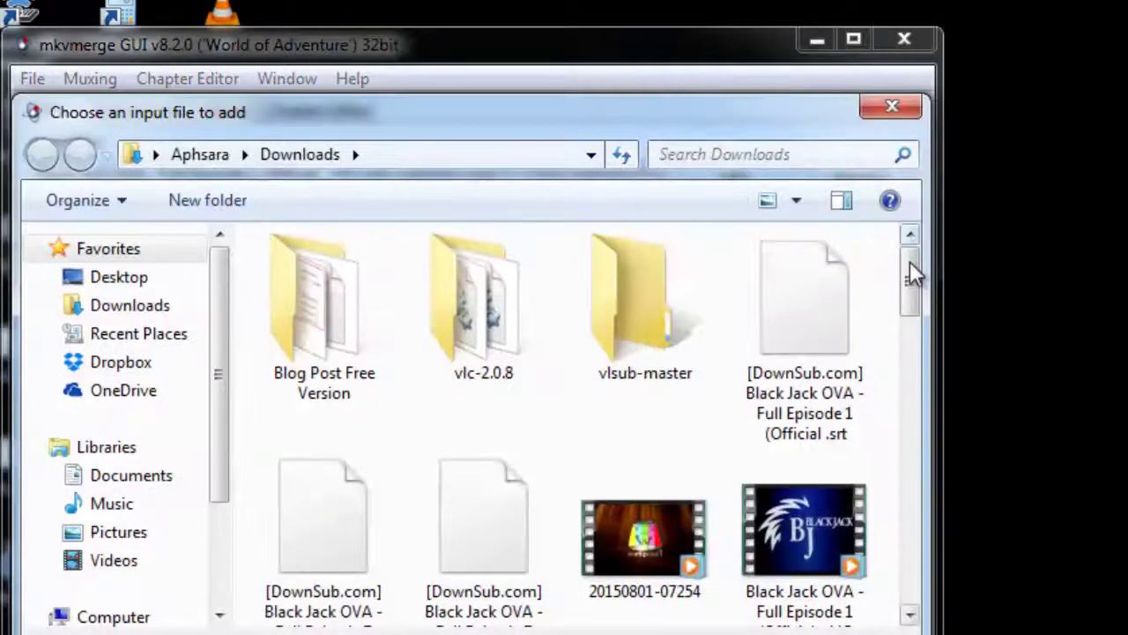
pyautogui.click(815, 370)
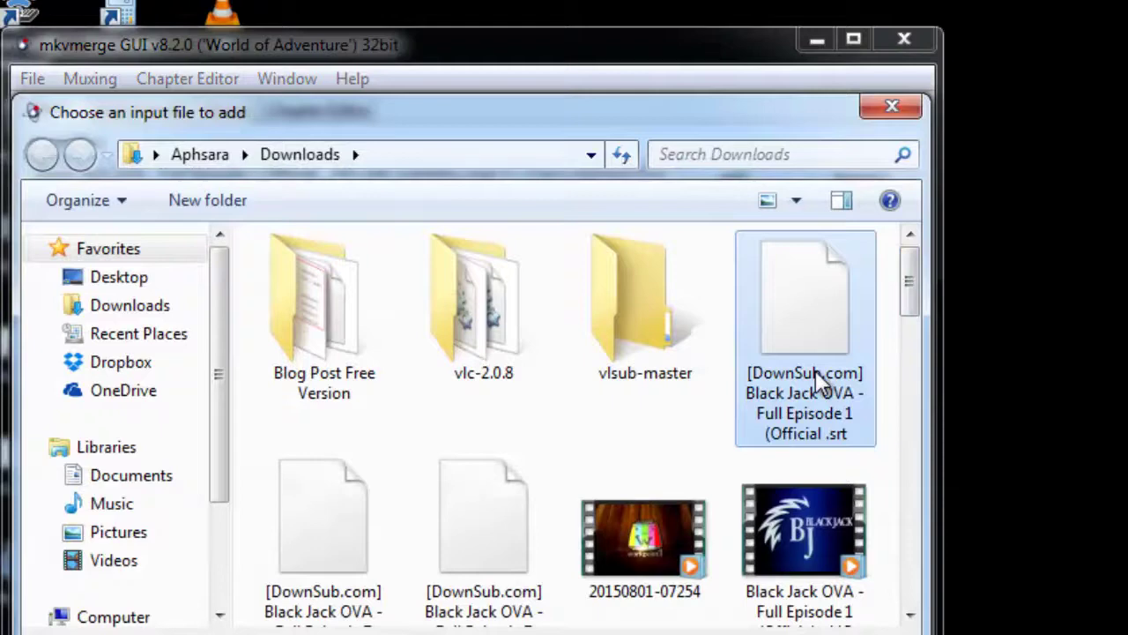
pyautogui.scroll(-2, 912, 295)
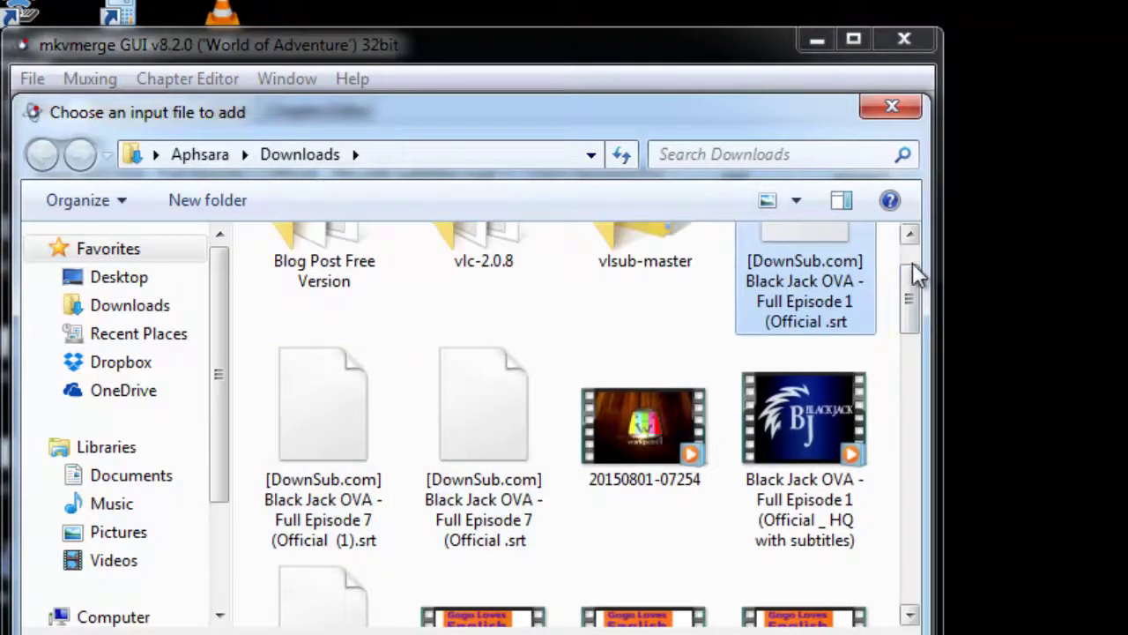
pyautogui.scroll(2, 913, 278)
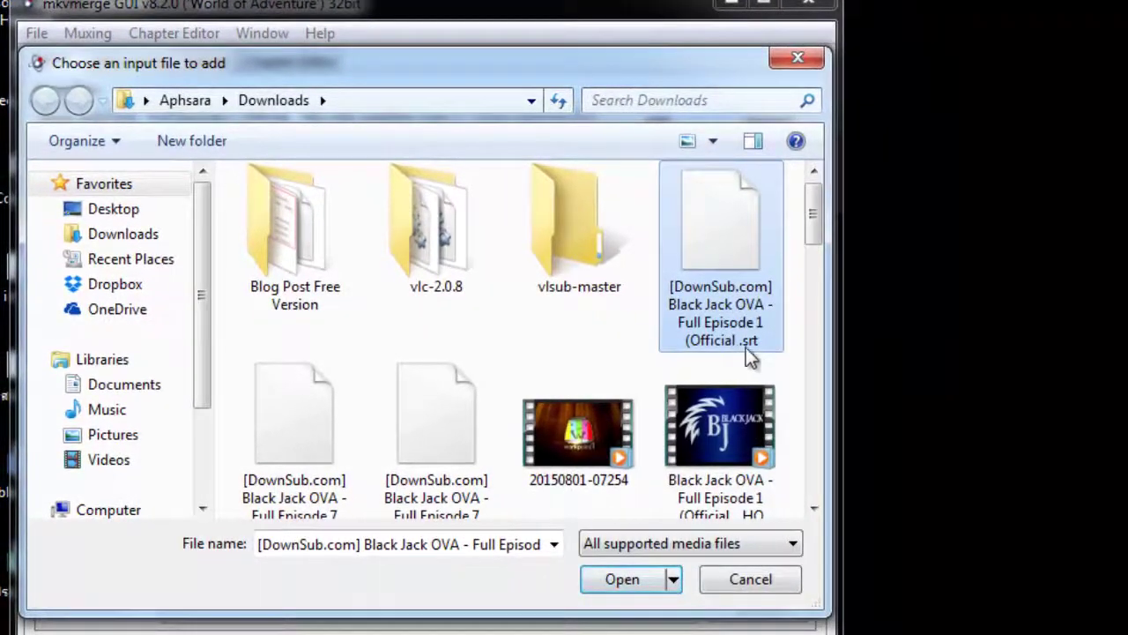
pyautogui.click(638, 578)
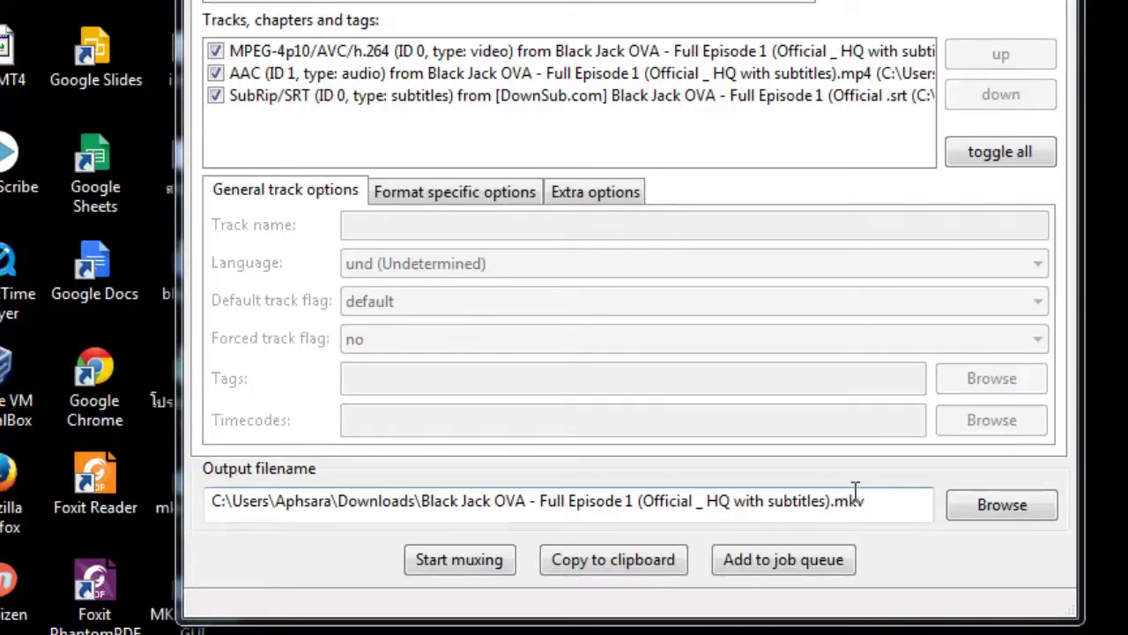
# Set the output file's location to the Desktop, keeping the name Black Jack OVA - Full Episode 1 (Official _ HQ with subtitles).
pyautogui.click(1003, 507)
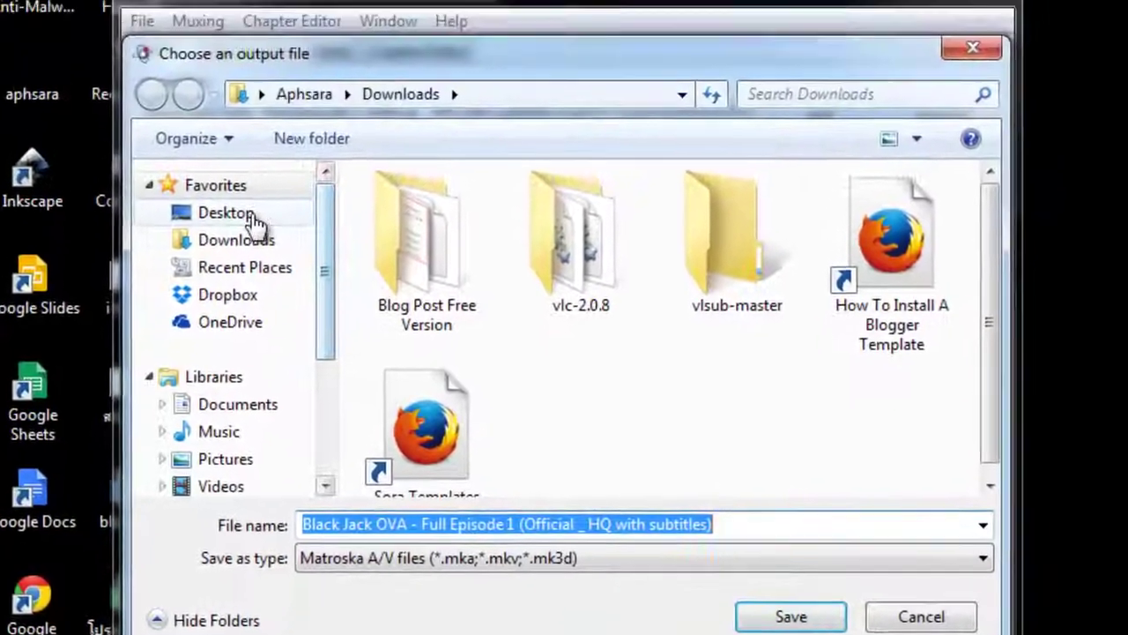
pyautogui.click(262, 76)
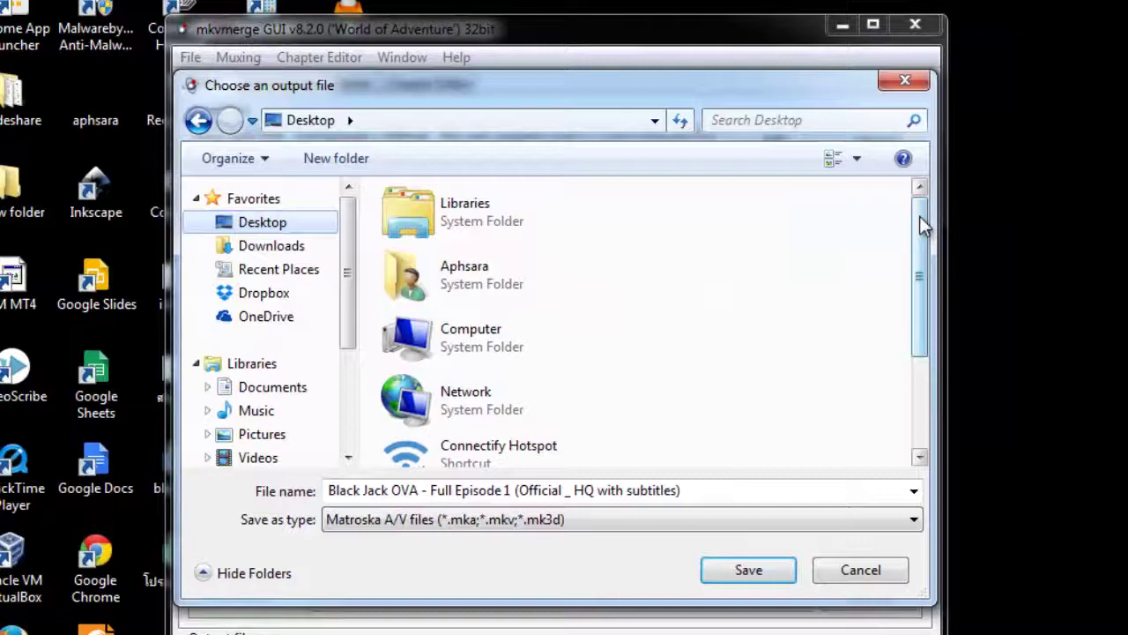
pyautogui.moveTo(955, 246); pyautogui.dragTo(972, 419)
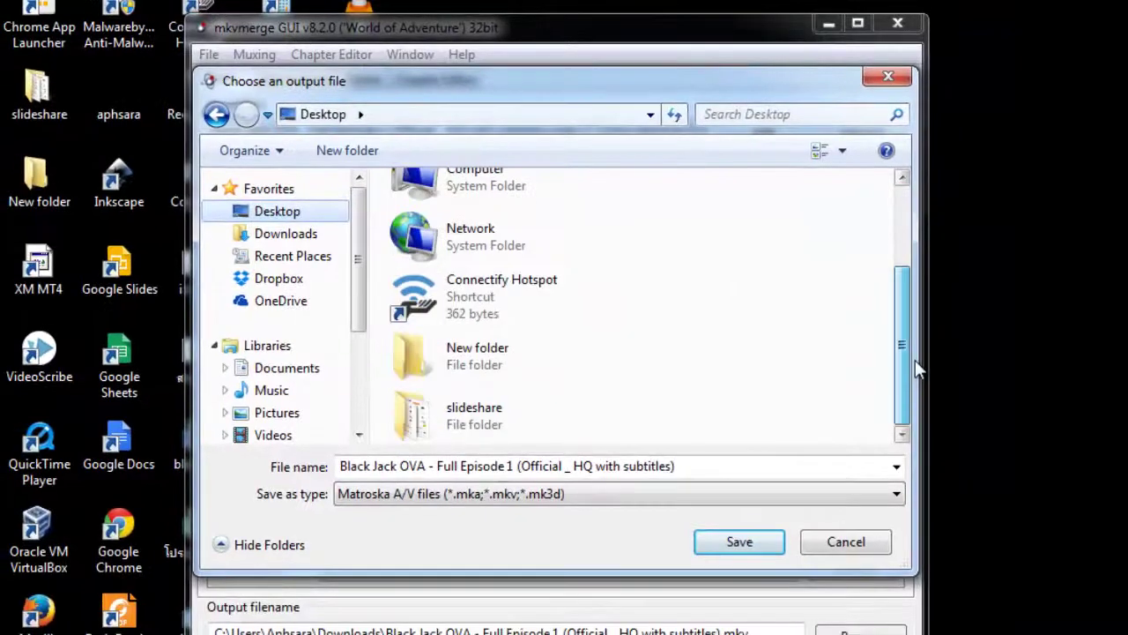
pyautogui.click(741, 465)
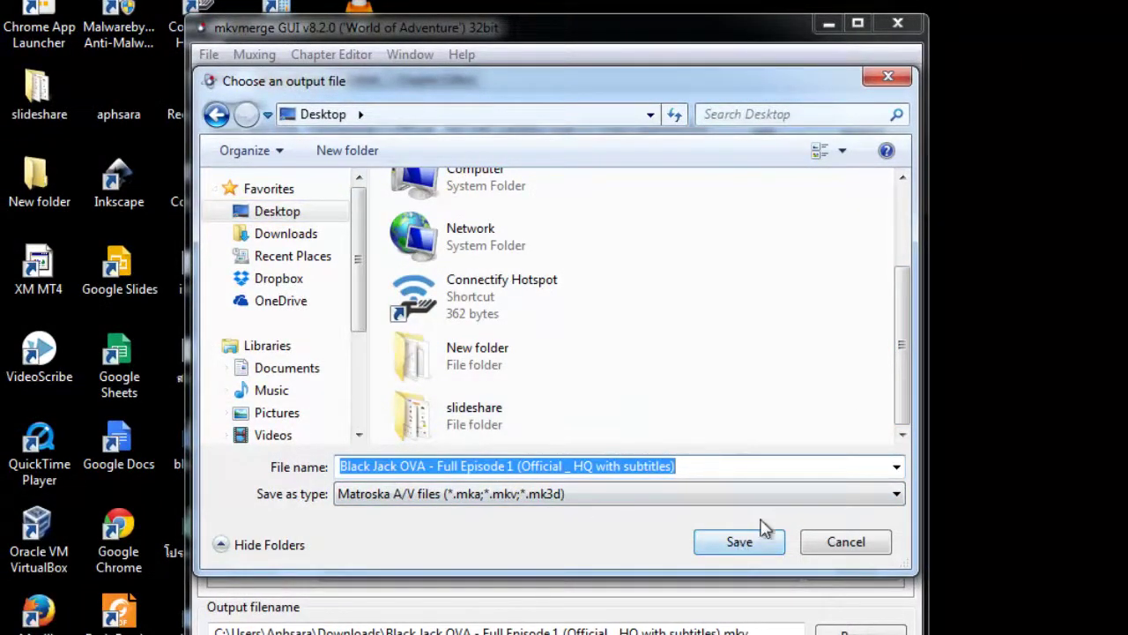
pyautogui.click(774, 547)
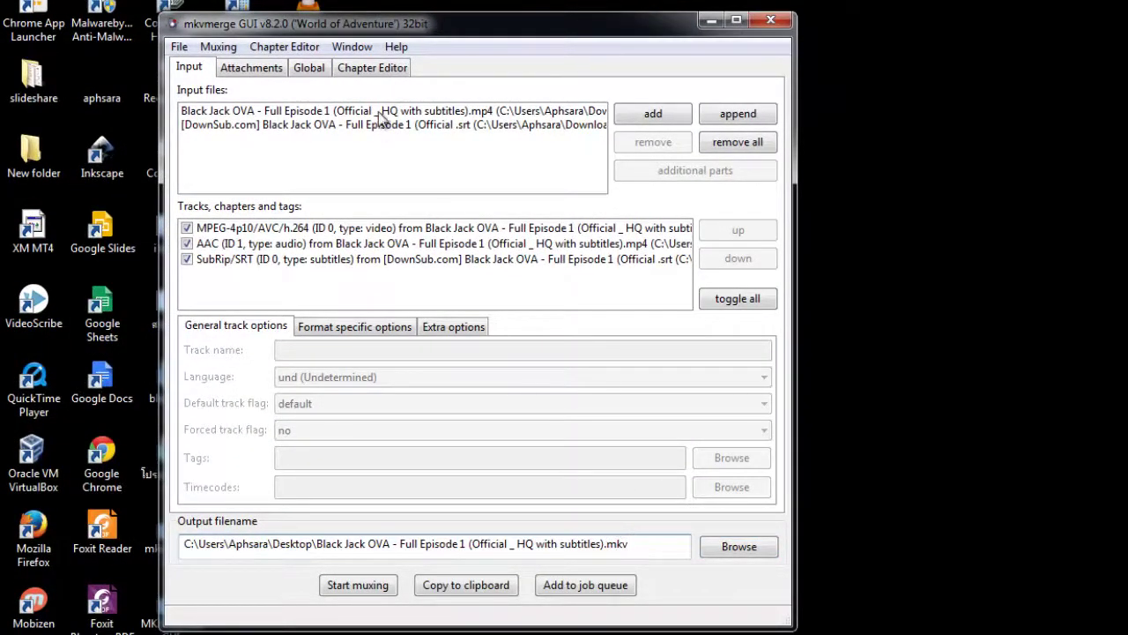
# Mux the video and subtitles into the MKV file, and open its output folder in a maximized window.
pyautogui.click(373, 593)
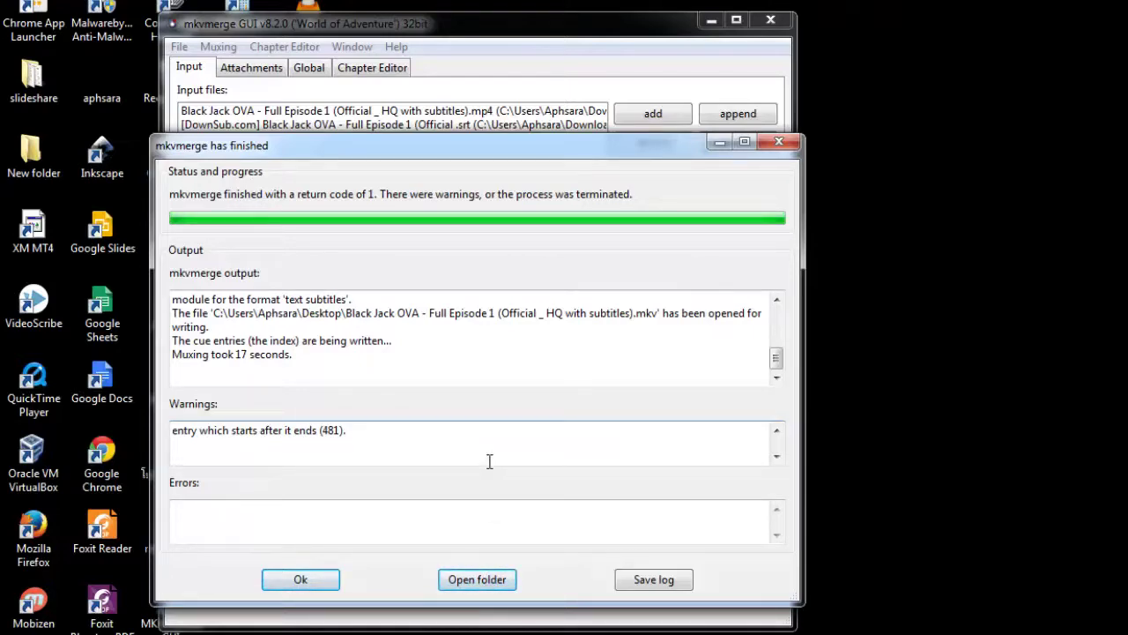
pyautogui.click(490, 584)
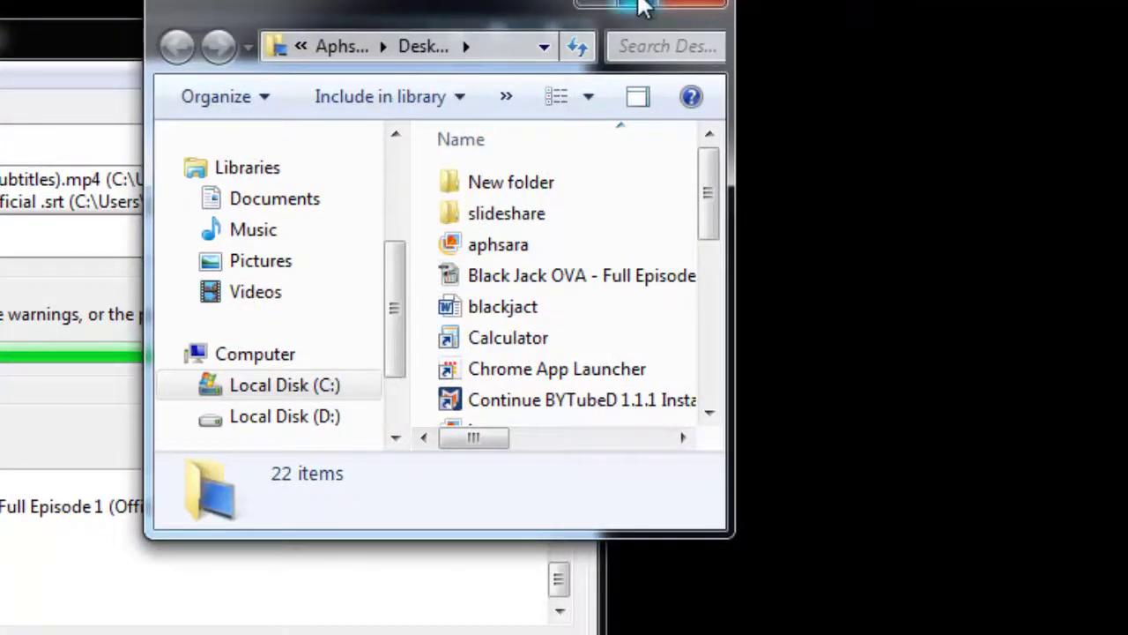
pyautogui.click(640, 5)
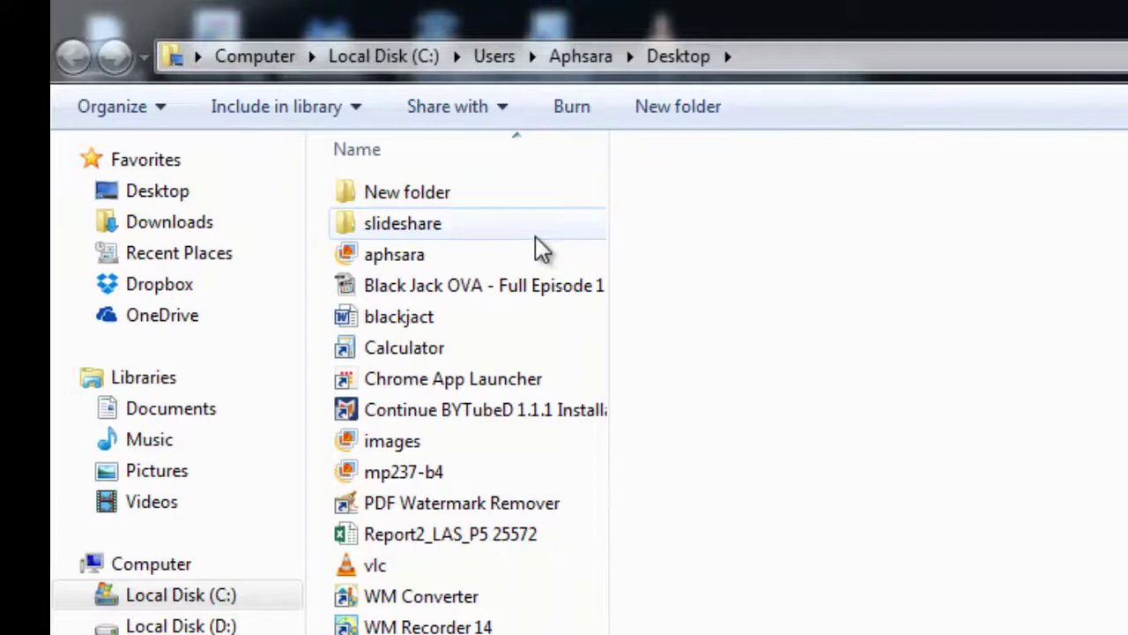
# Play the merged Black Jack OVA - Full Episode 1 file from the Desktop folder with MPC and adjust the player window.
pyautogui.click(477, 289)
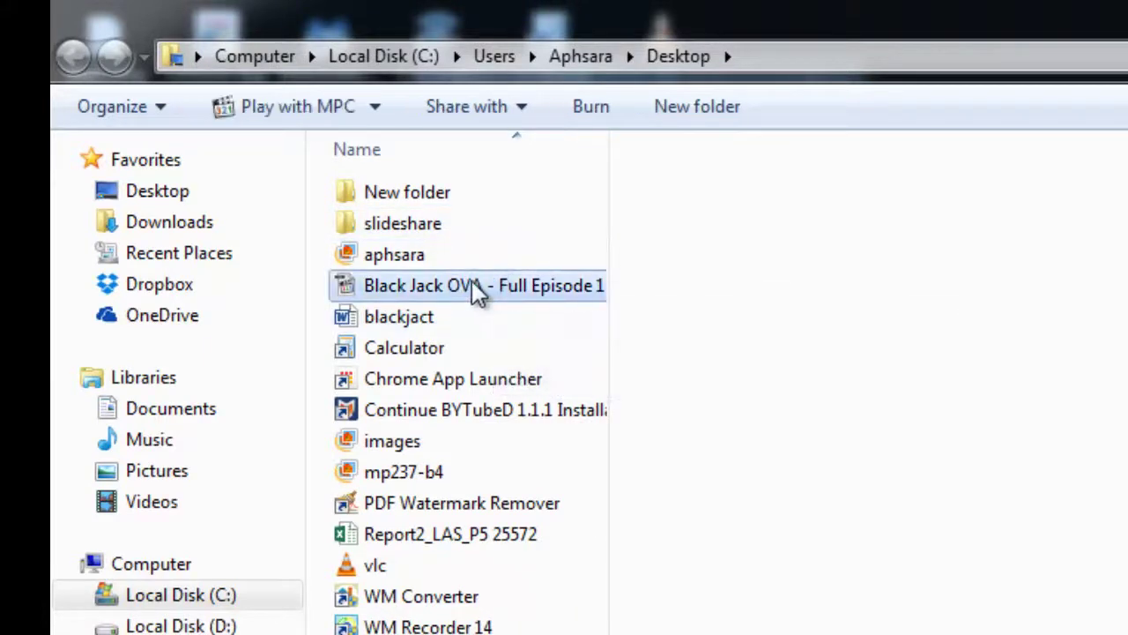
pyautogui.doubleClick(472, 285)
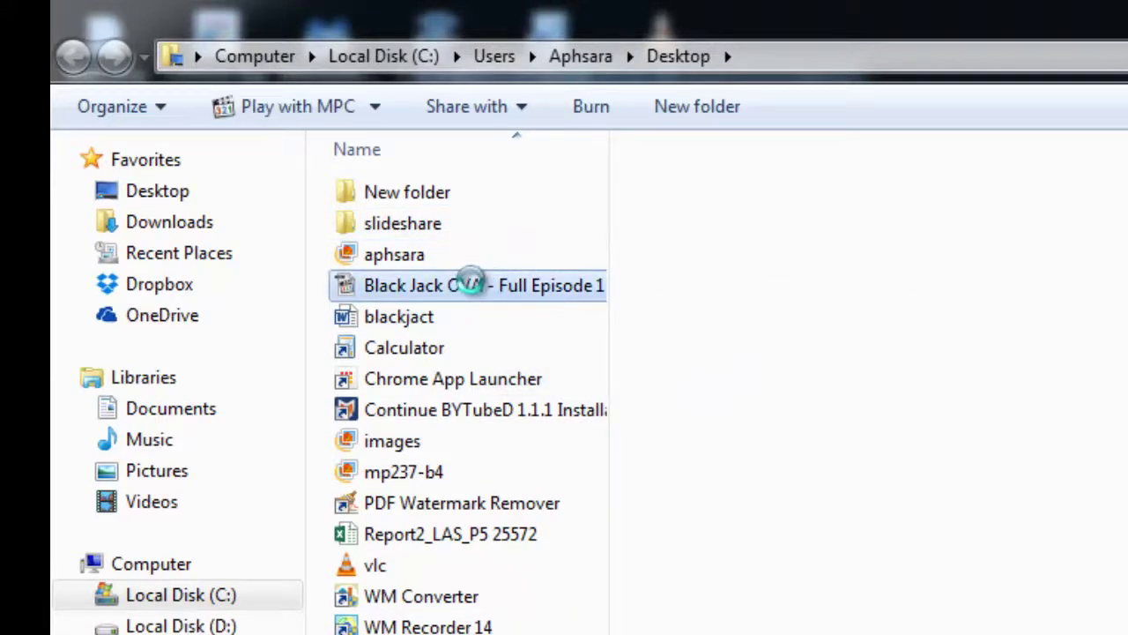
pyautogui.rightClick(472, 282)
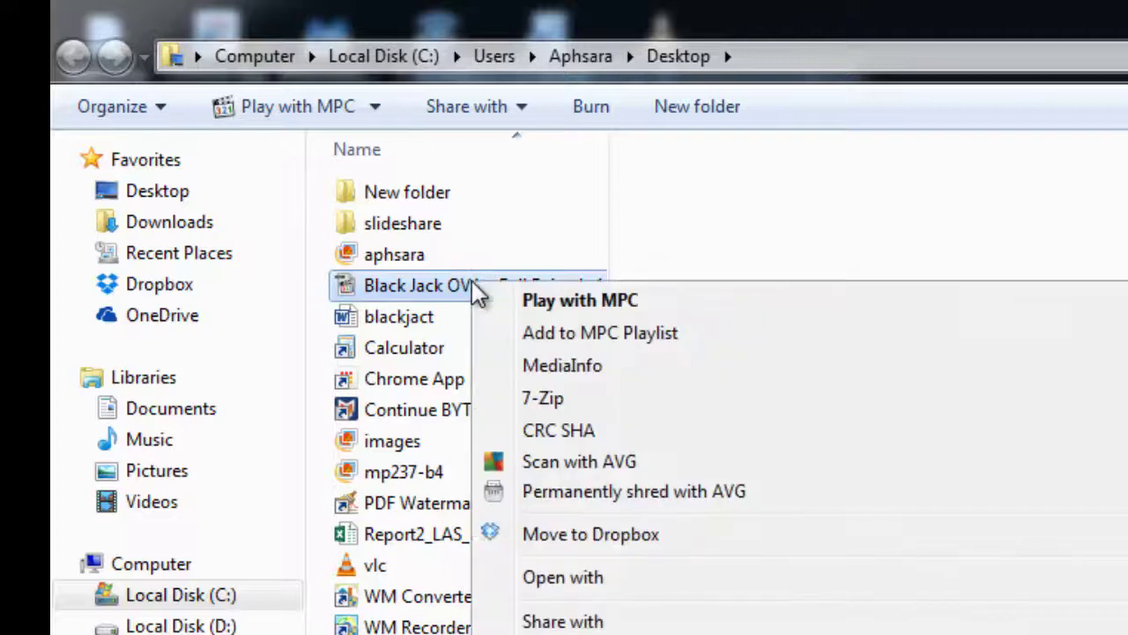
pyautogui.click(560, 302)
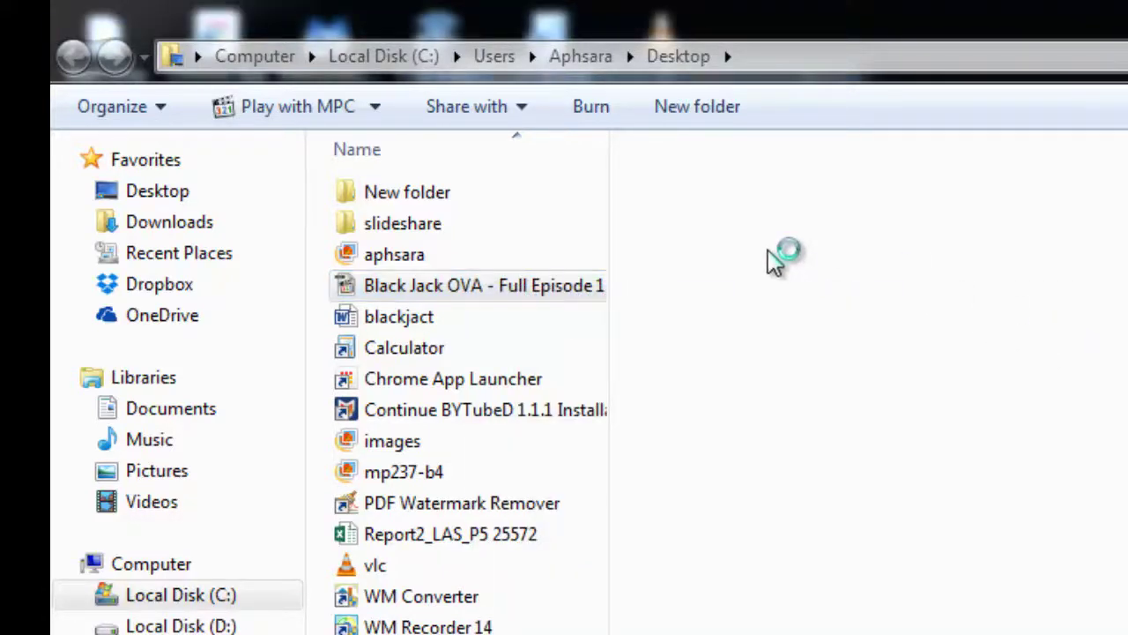
pyautogui.moveTo(1050, 323); pyautogui.dragTo(981, 256)
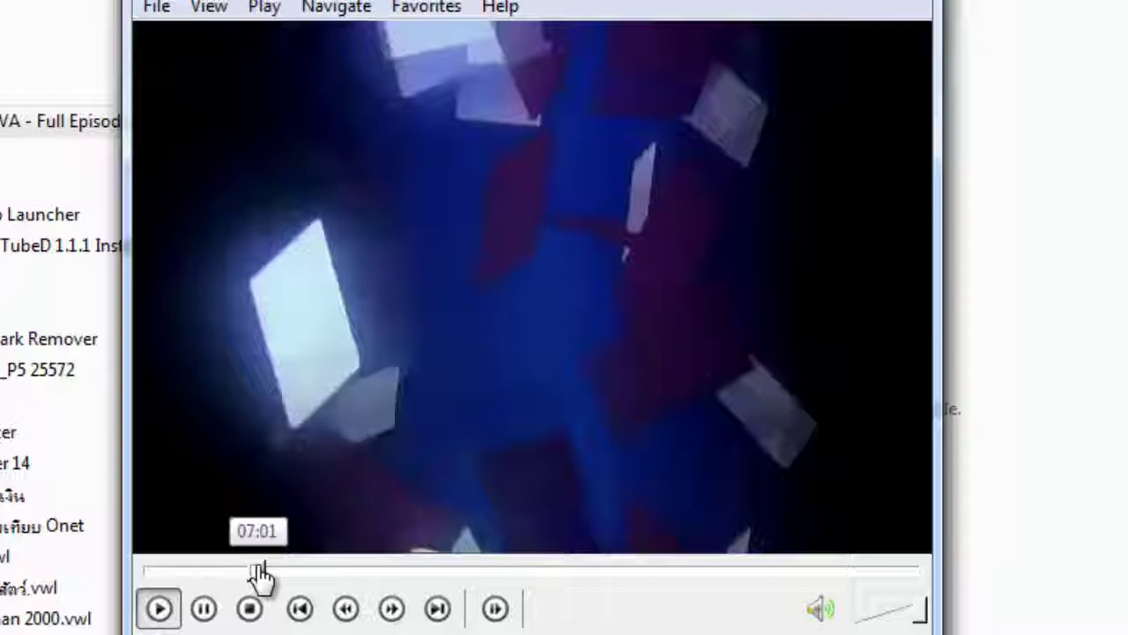
# Skip to about 07:01 and to a further point in the video to check the subtitles, and mute the sound.
pyautogui.click(259, 573)
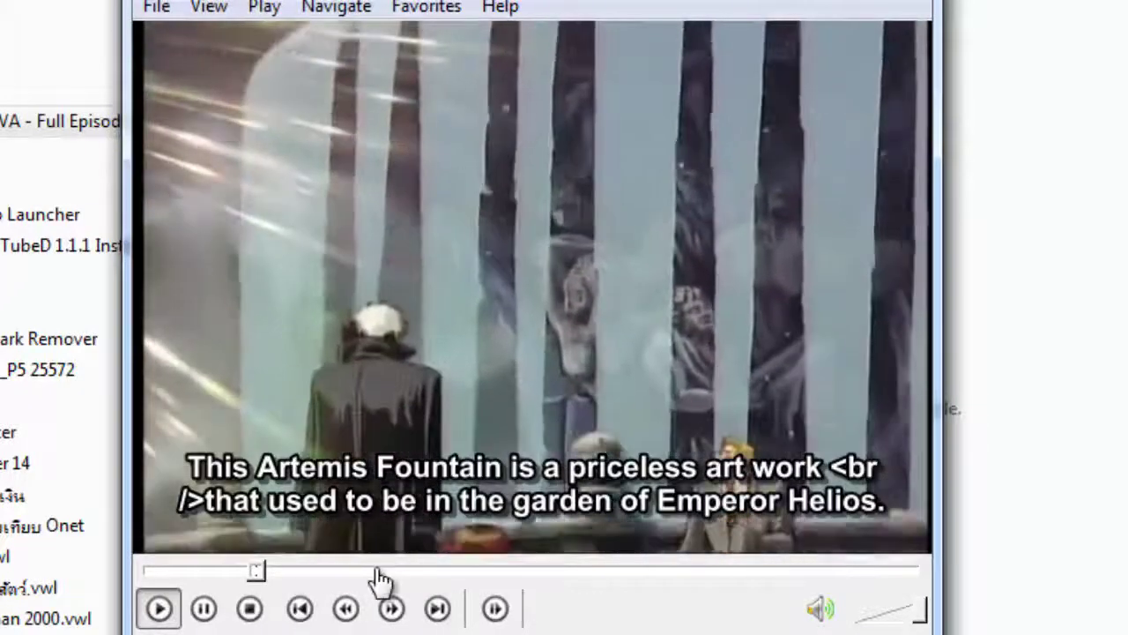
pyautogui.click(377, 573)
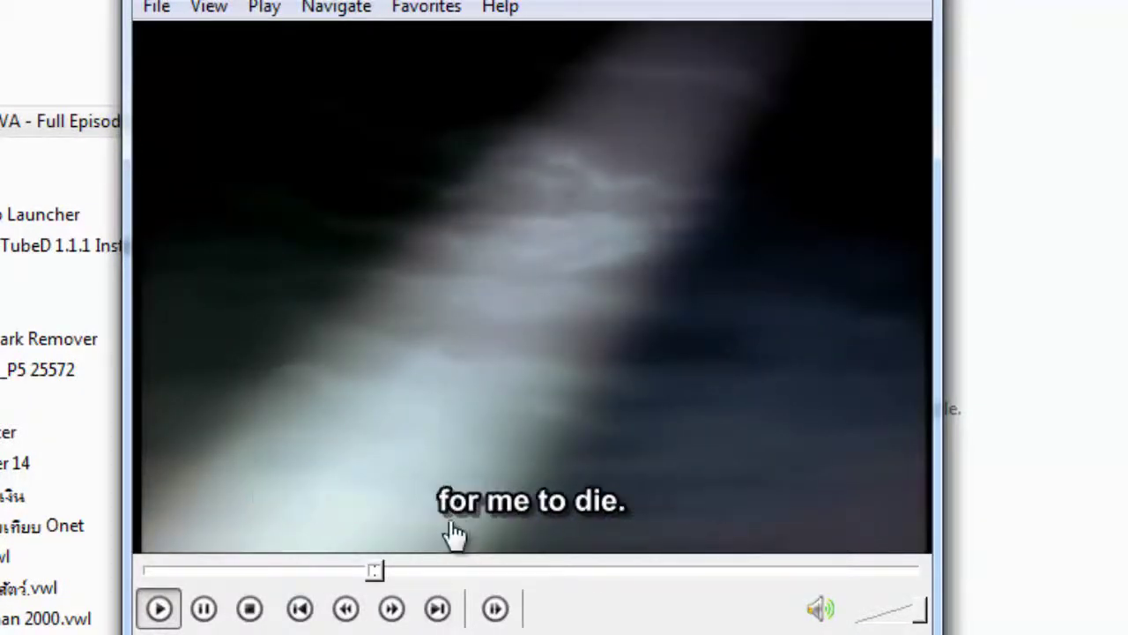
pyautogui.click(821, 609)
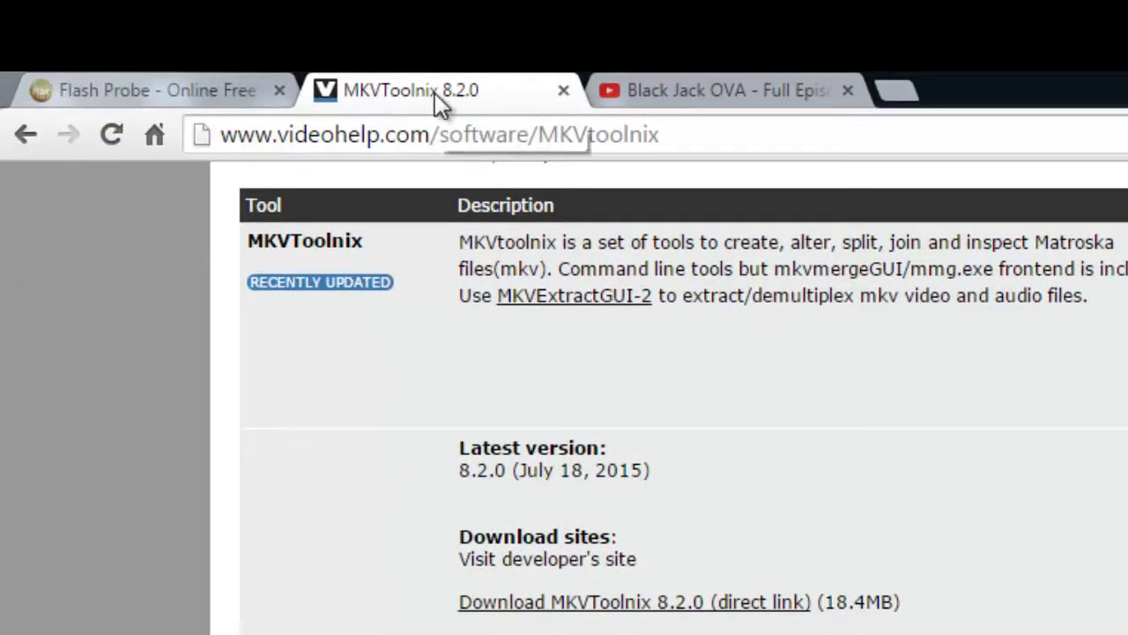
# Switch to the browser and view the top of VideoHelp's MKVToolnix 8.2.0 page.
pyautogui.scroll(10, 670, 397)
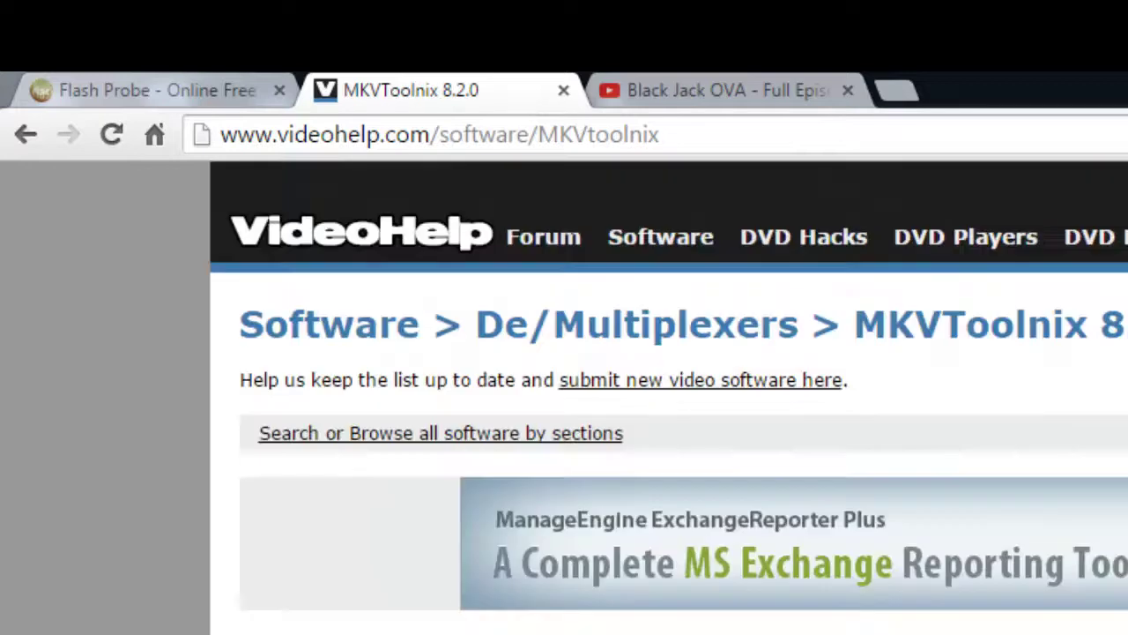